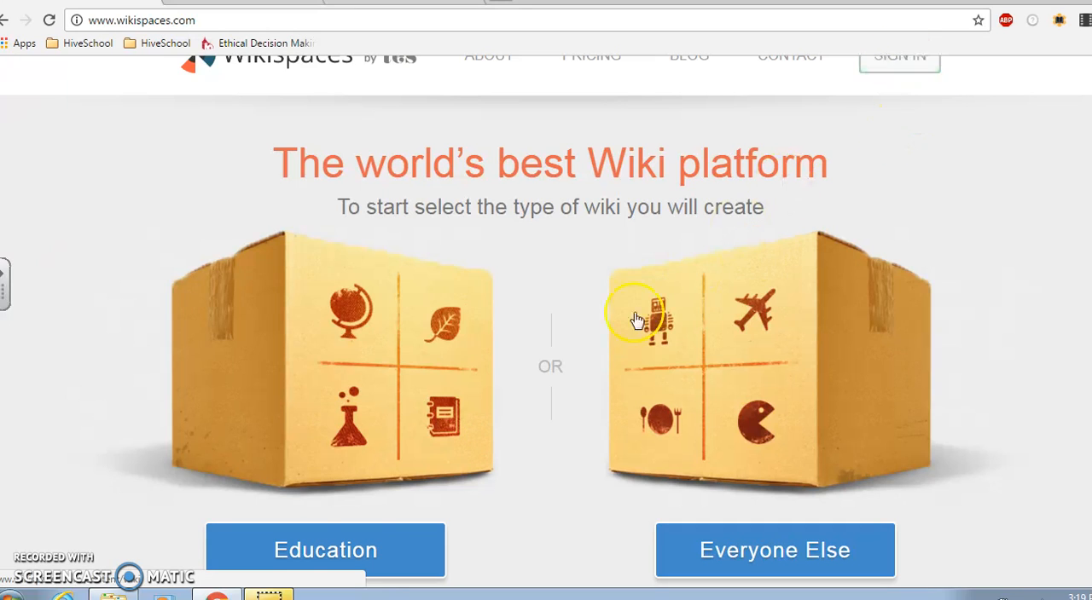
Try to create a free education classroom wiki named hpe448 plus the owner's surname and initial, certifying it for educational use
left_click(364, 535)
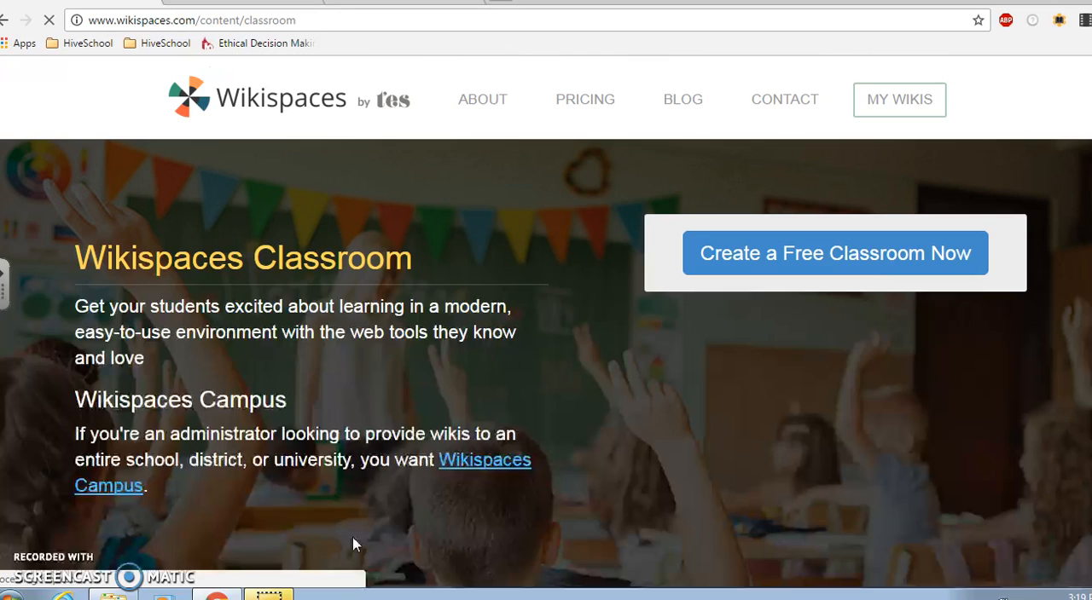
left_click(778, 262)
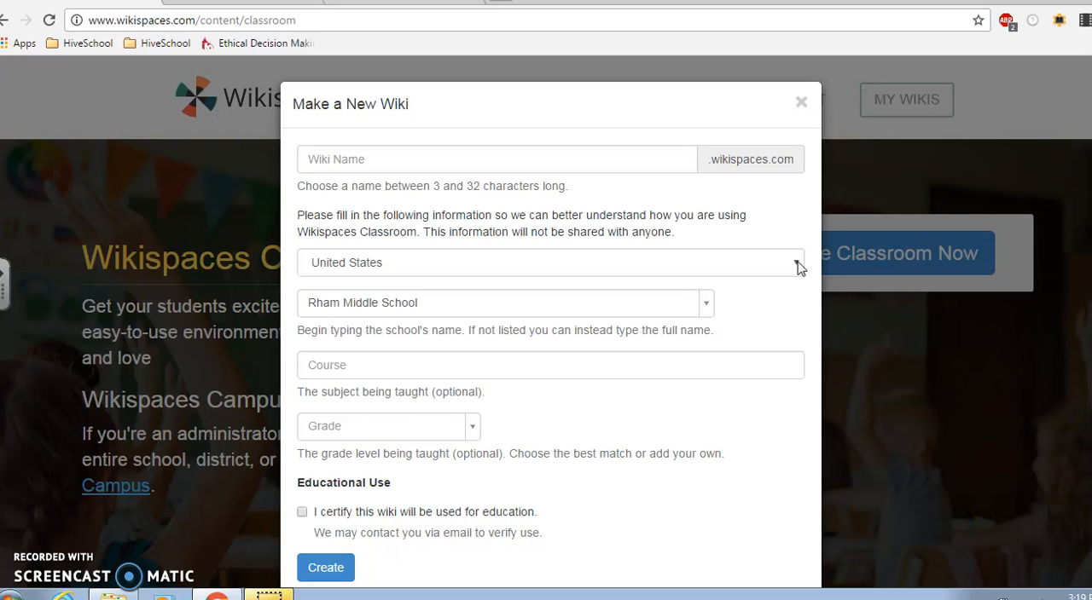
left_click(358, 159)
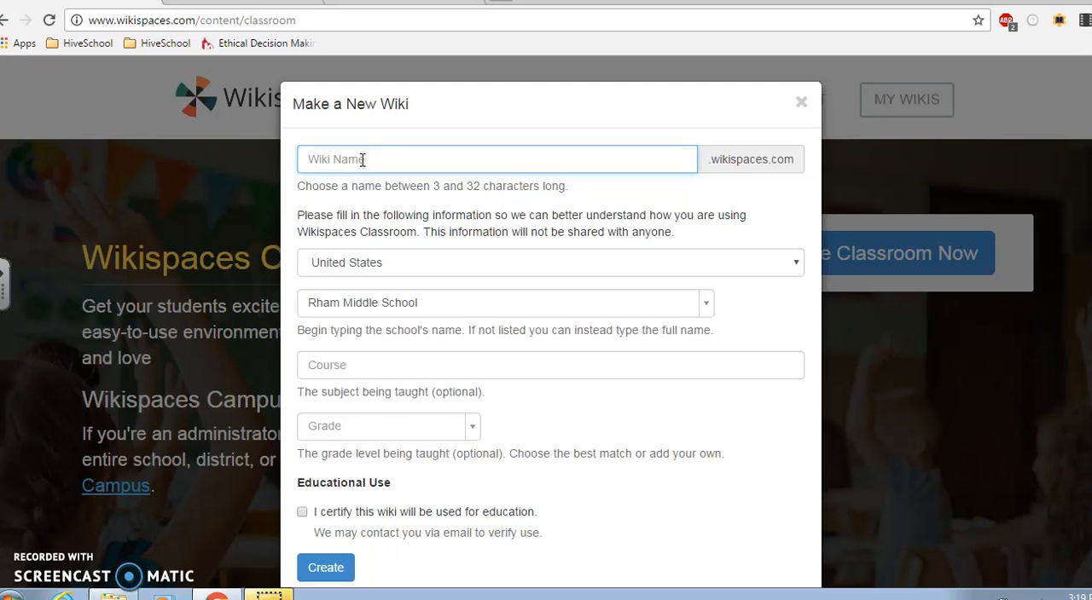
type("hpe448maderc")
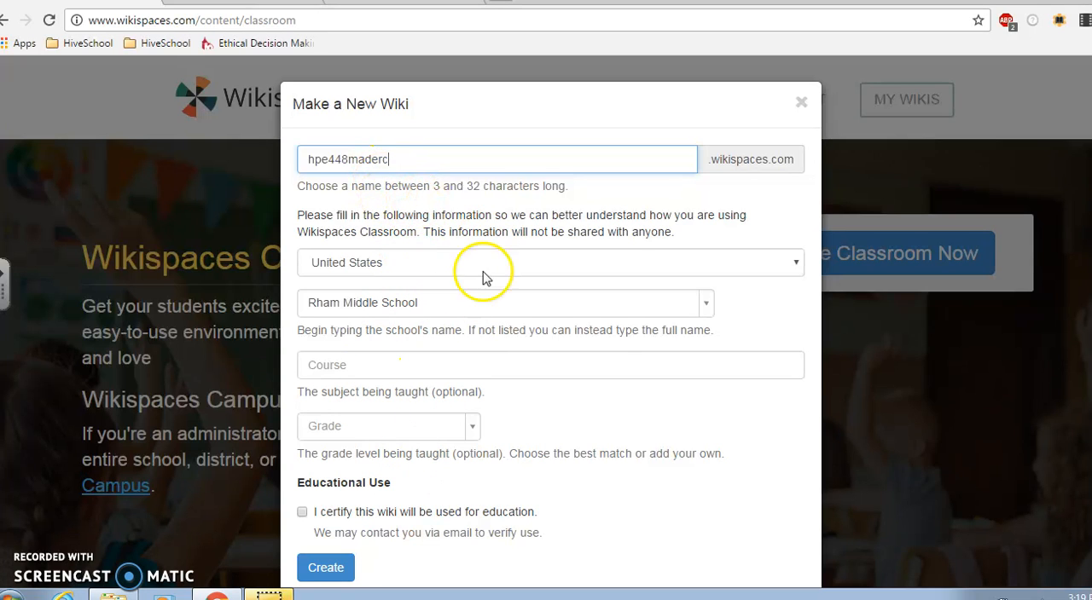
left_click(302, 514)
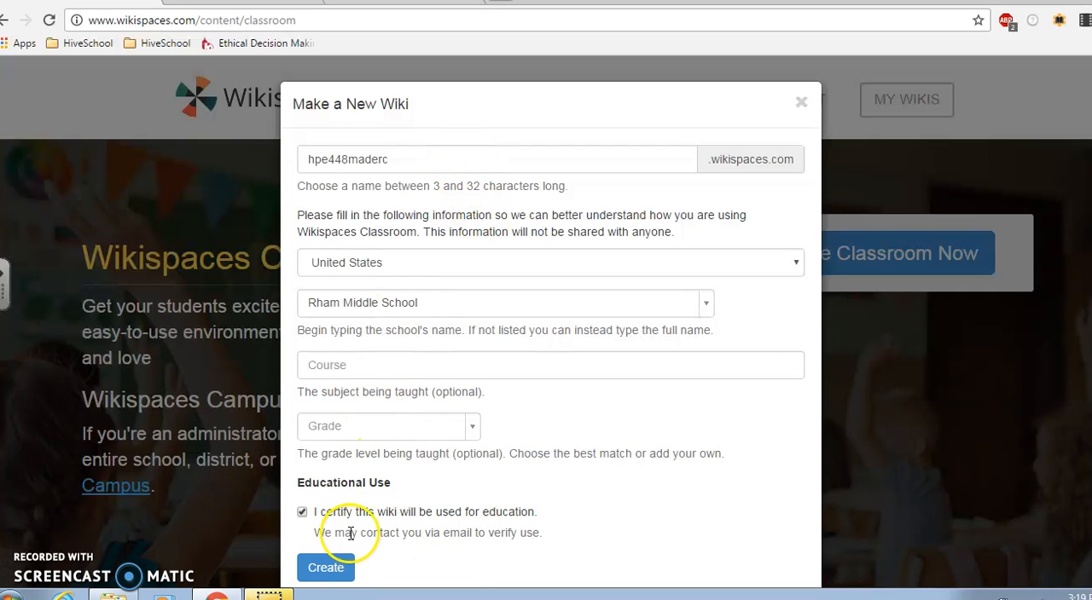
left_click(325, 568)
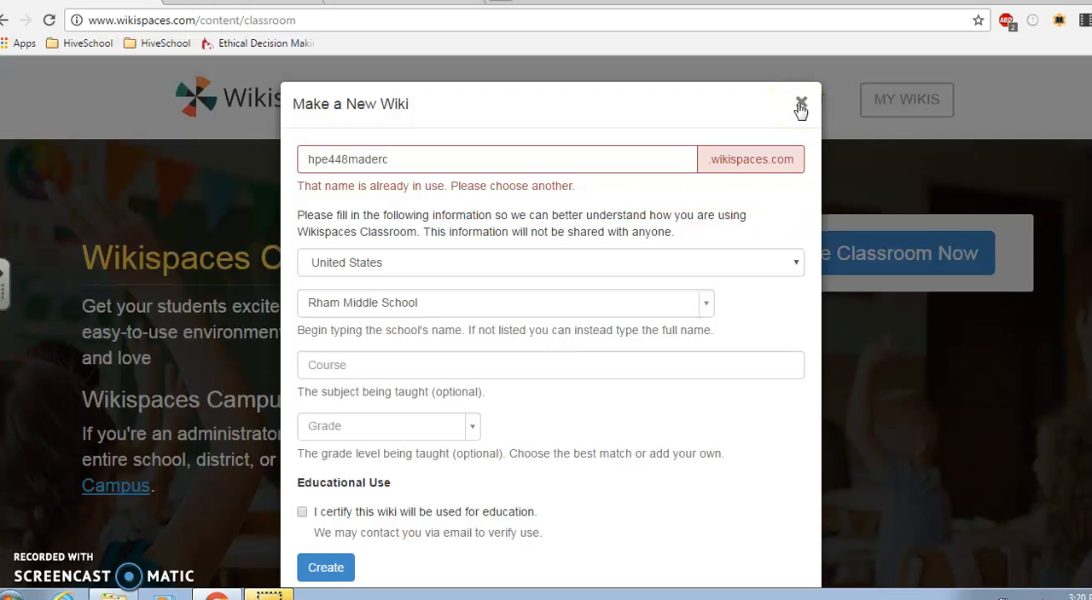
left_click(799, 108)
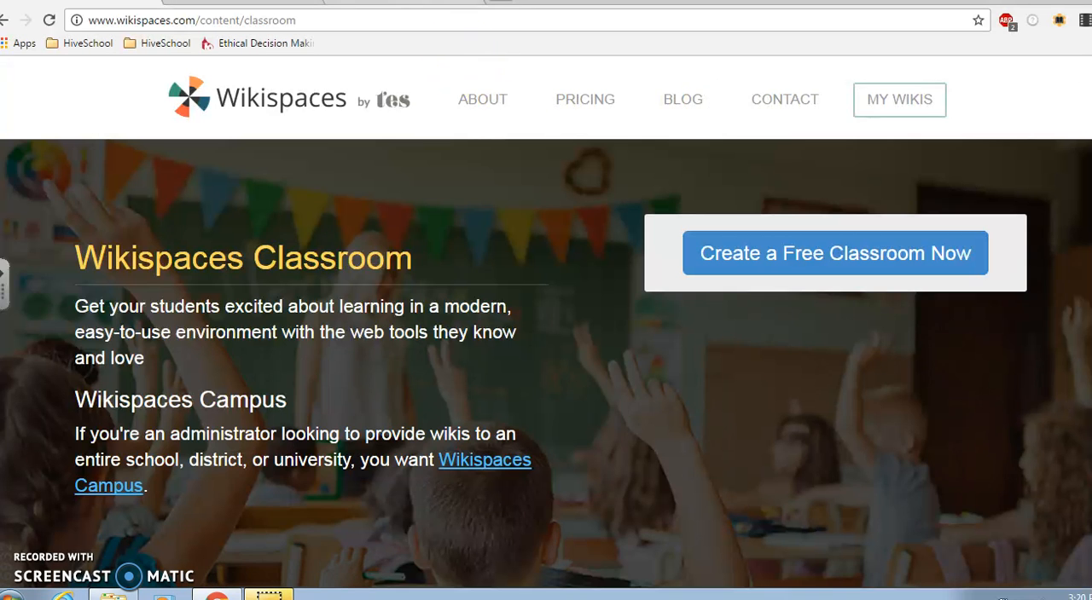
Switch to the existing hpe448 classroom wiki and save its general settings with the application type set to Wiki
left_click(402, 2)
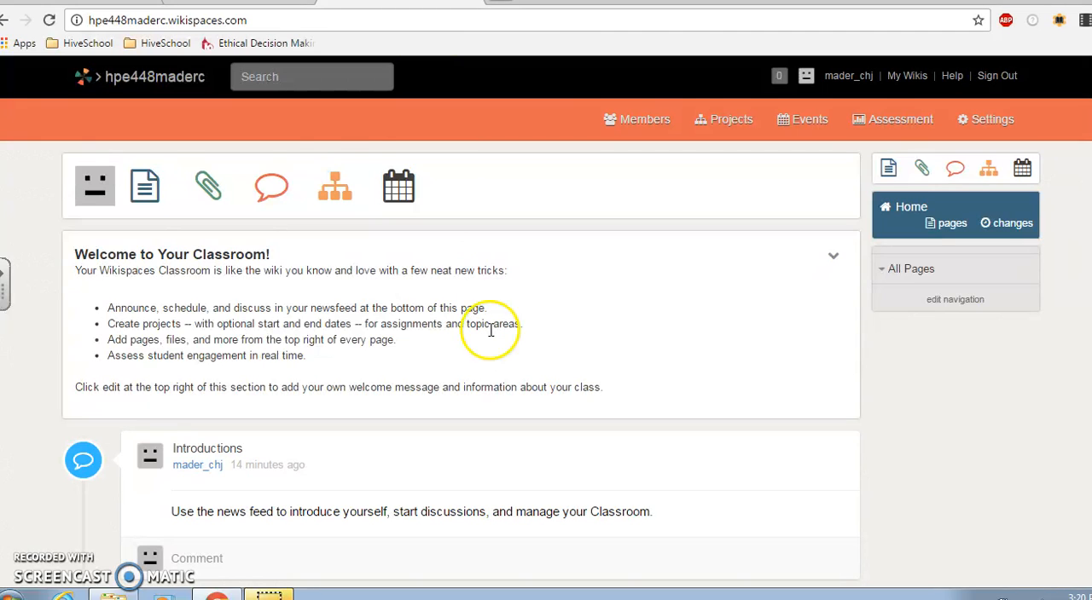
left_click(152, 19)
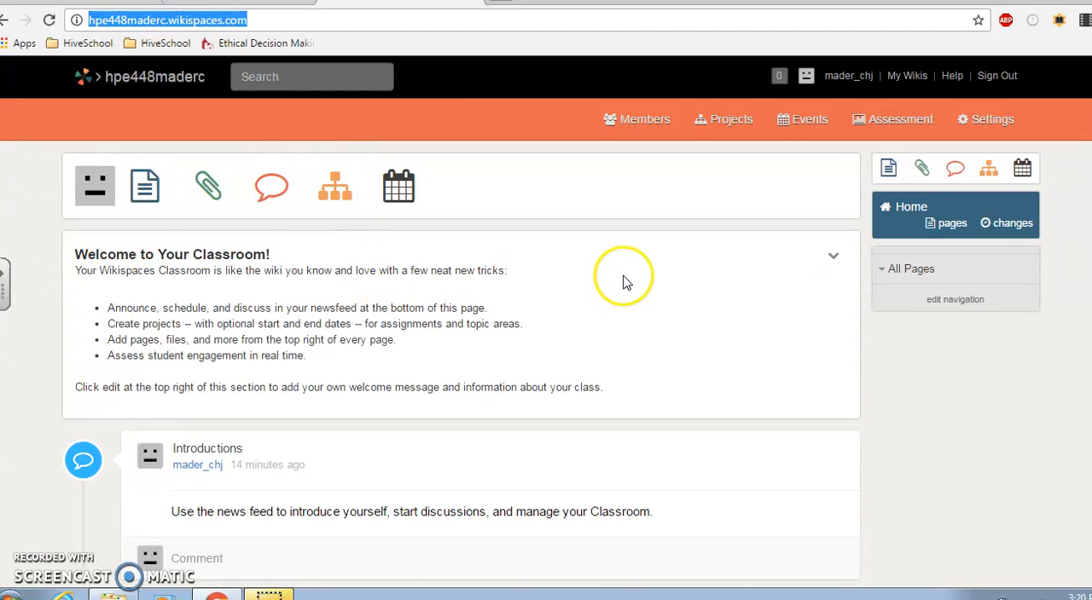
left_click(985, 121)
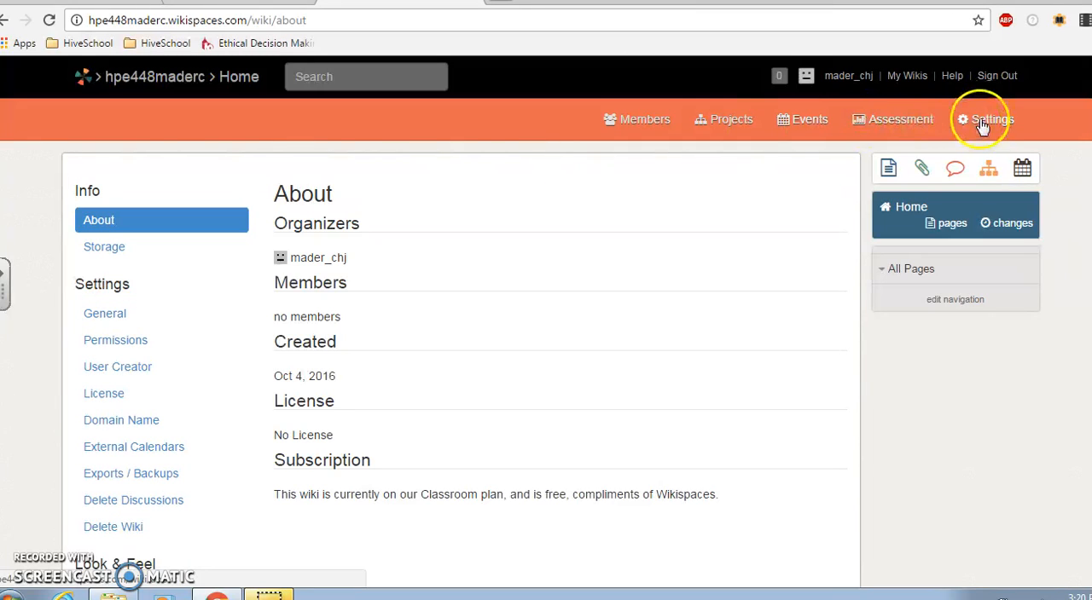
left_click(100, 316)
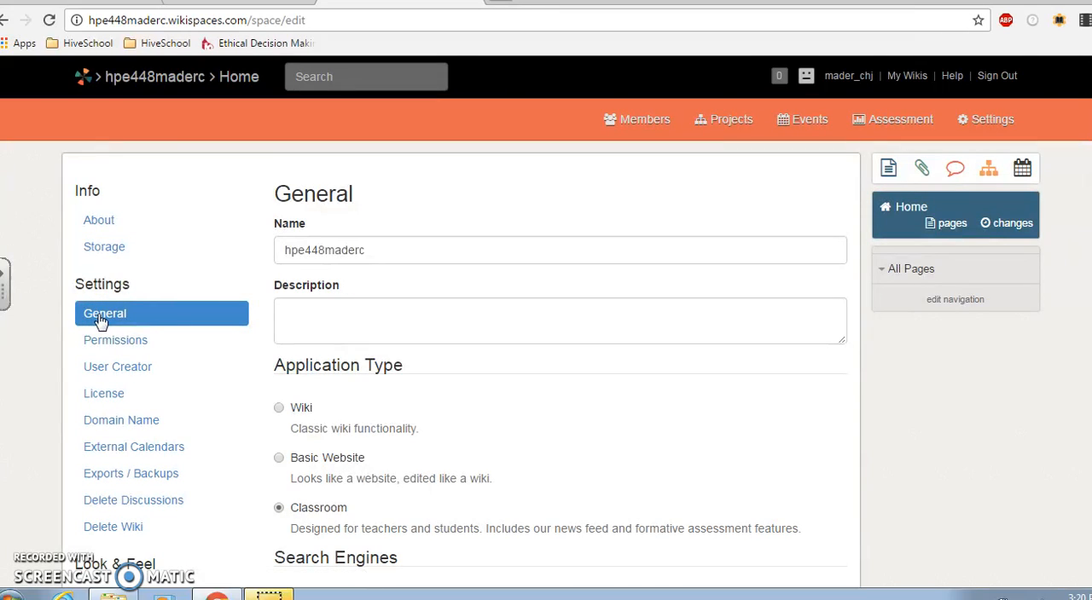
left_click(280, 410)
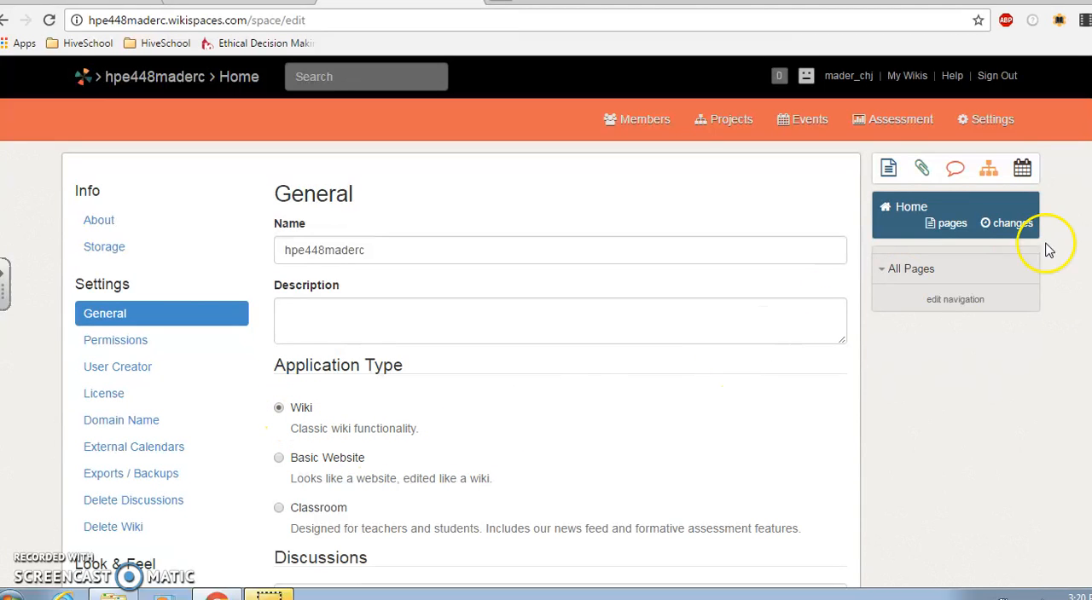
scroll(551, 364, "down", 1)
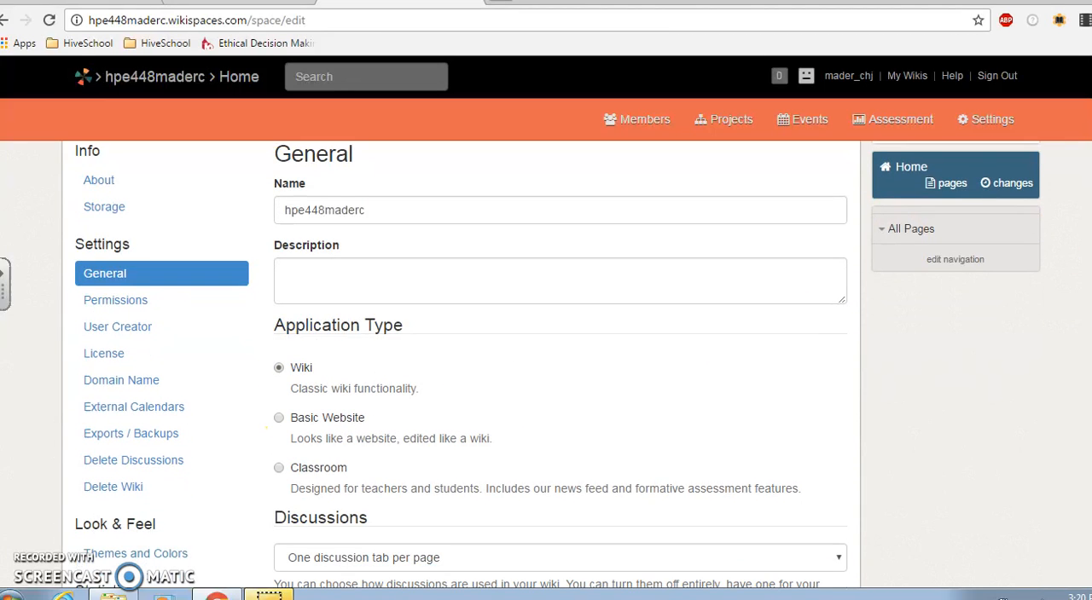
scroll(551, 364, "down", 5)
scroll(550, 365, "down", 5)
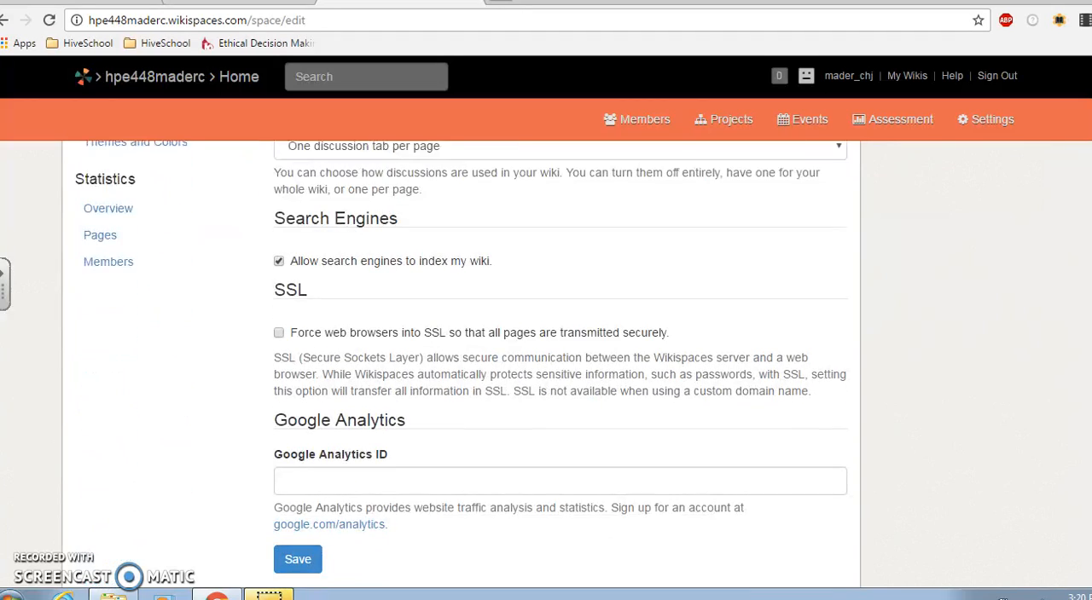
scroll(565, 420, "down", 2)
left_click(298, 497)
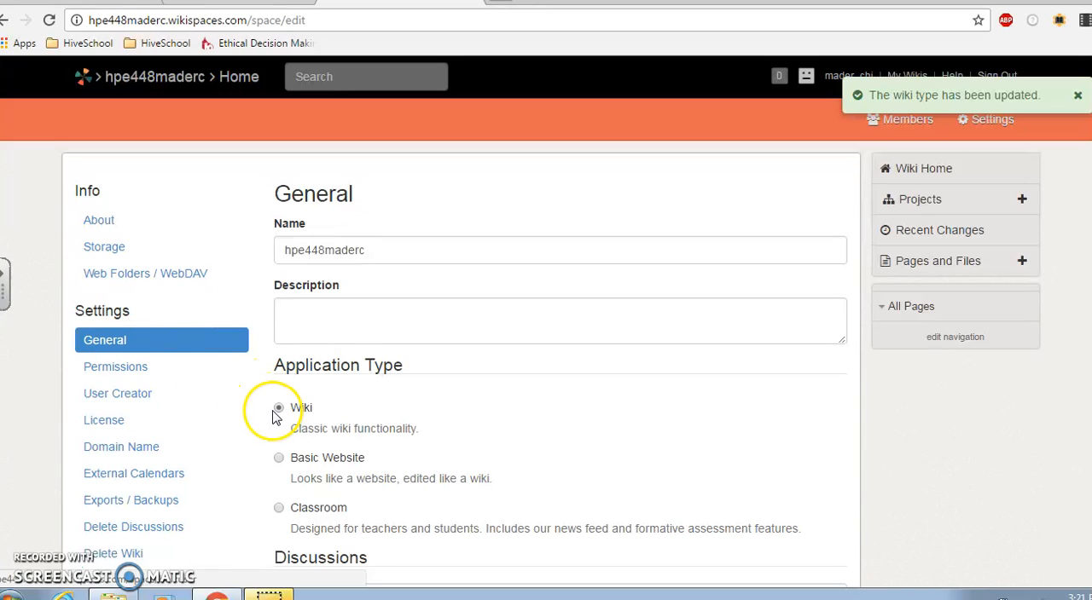
Update the wiki's permissions with the Protected option, so everyone can view pages but only members can edit
left_click(114, 375)
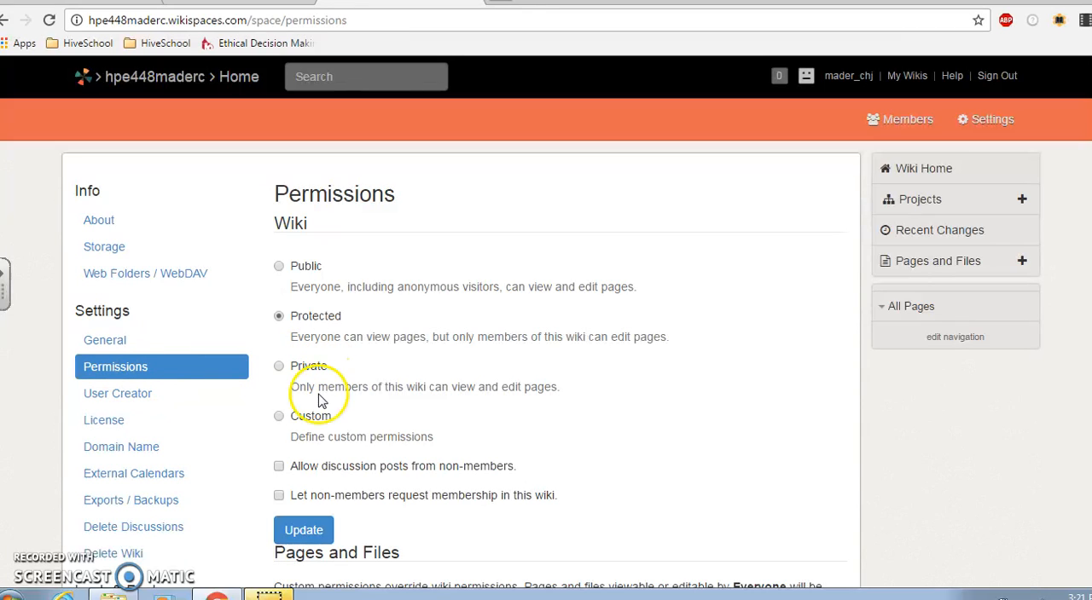
left_click(280, 418)
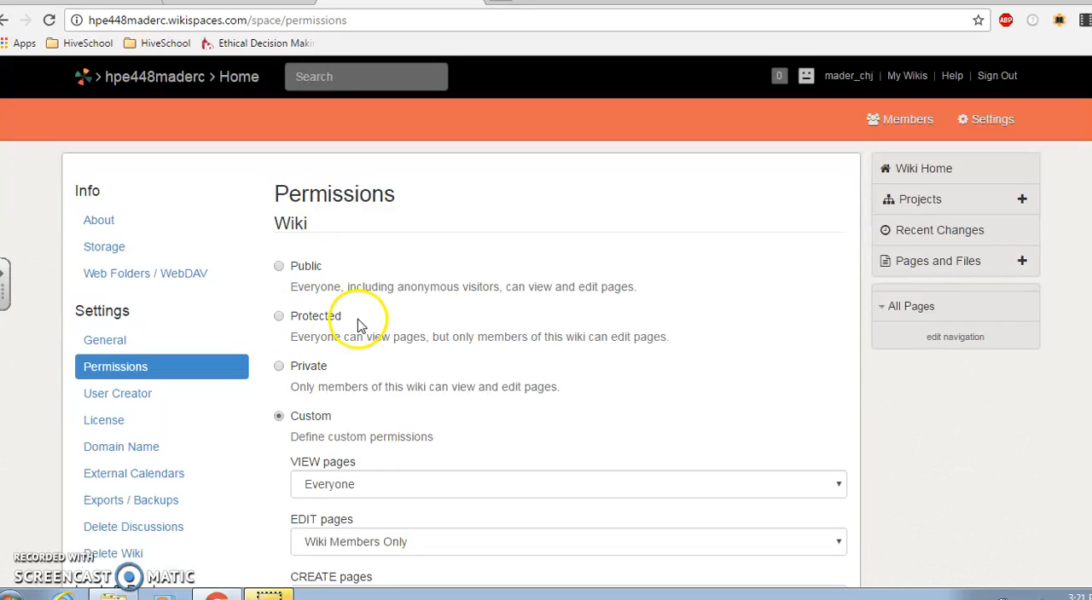
left_click(280, 317)
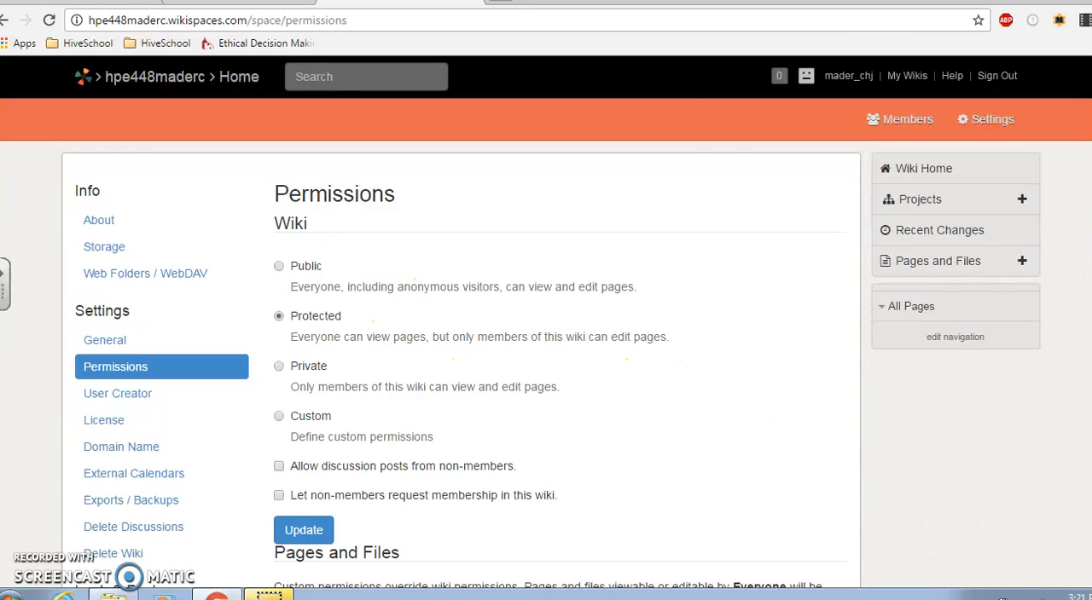
scroll(551, 366, "down", 1)
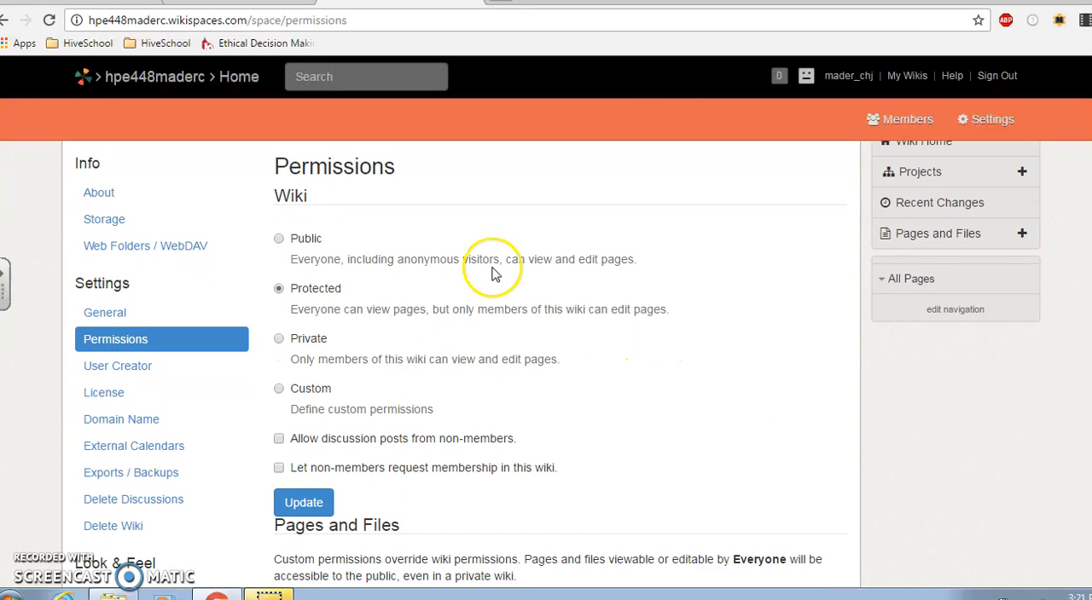
left_click(305, 503)
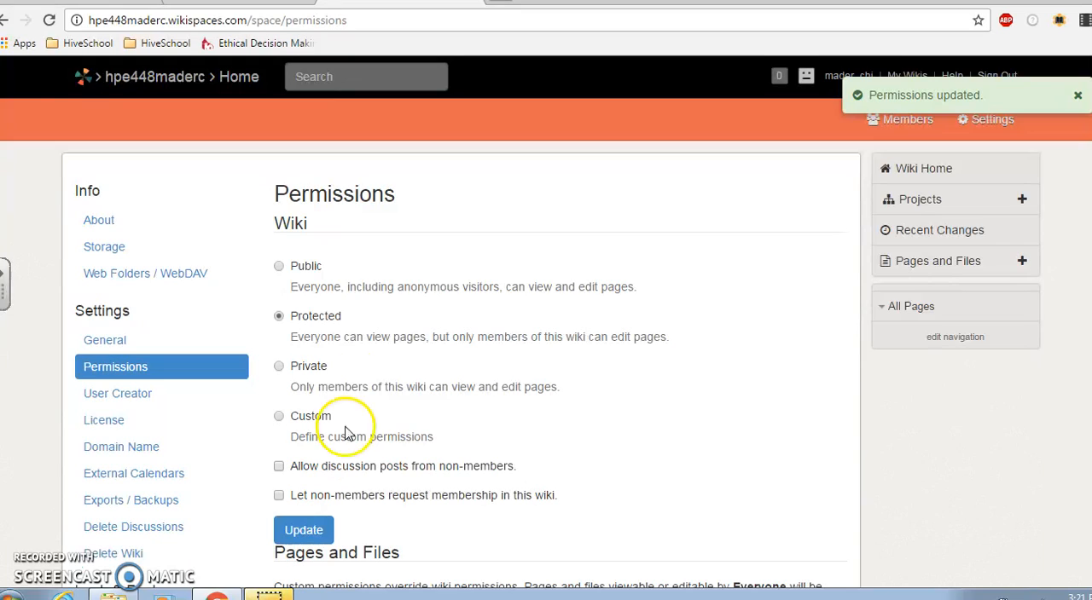
left_click(279, 317)
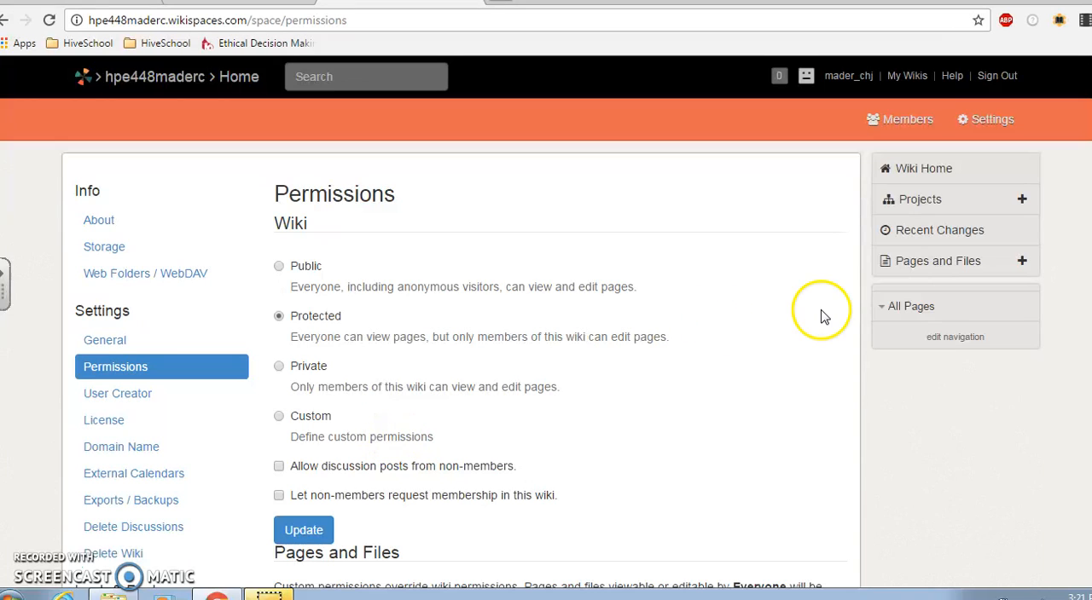
Apply the GlassLeft theme in gray to the wiki
scroll(546, 367, "down", 2)
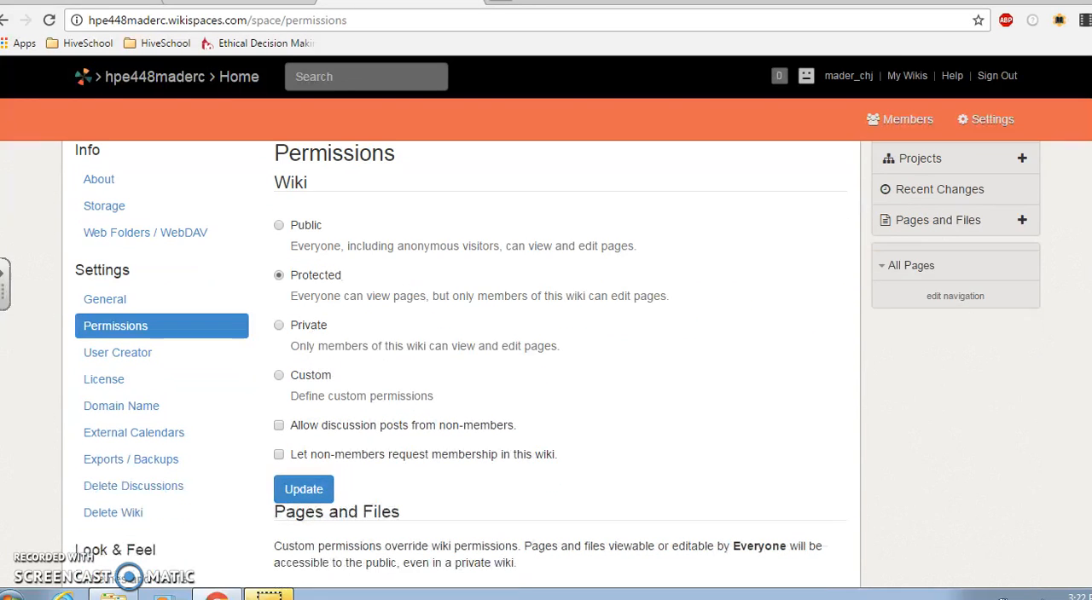
scroll(546, 367, "down", 1)
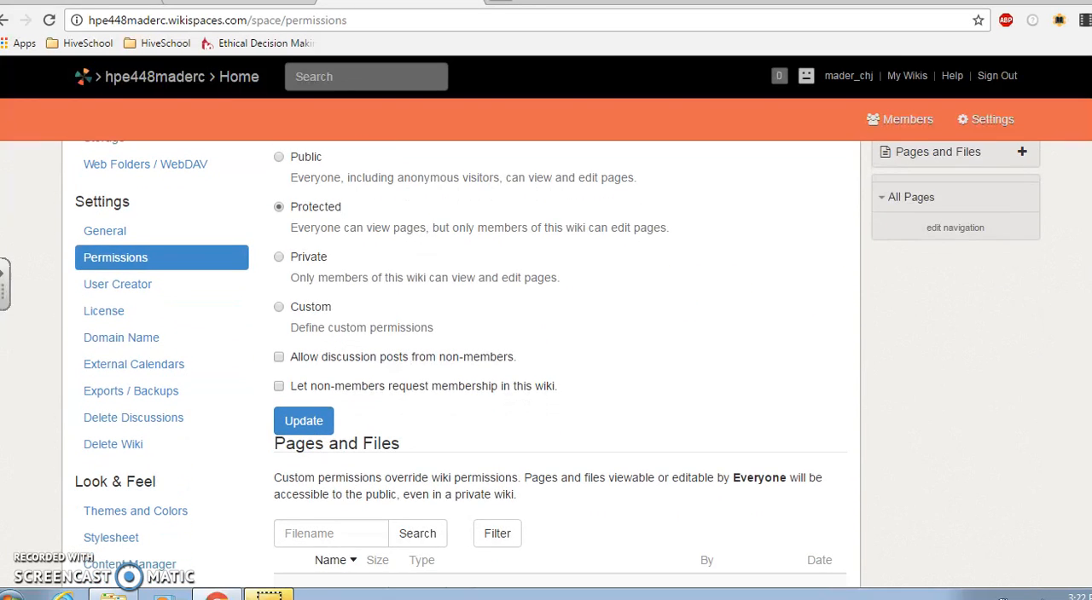
scroll(546, 366, "down", 4)
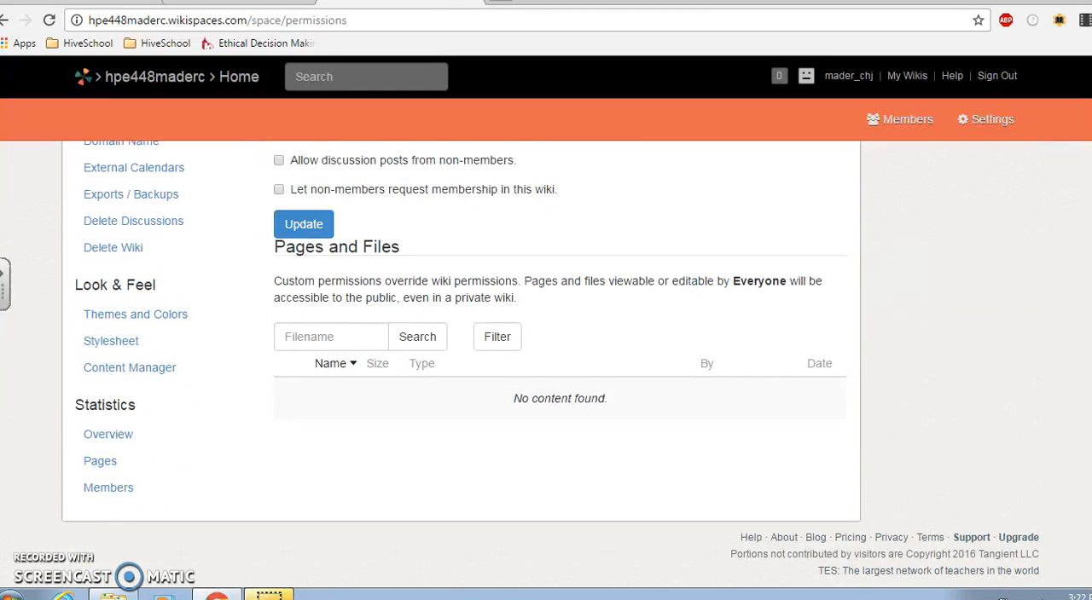
scroll(648, 232, "up", 5)
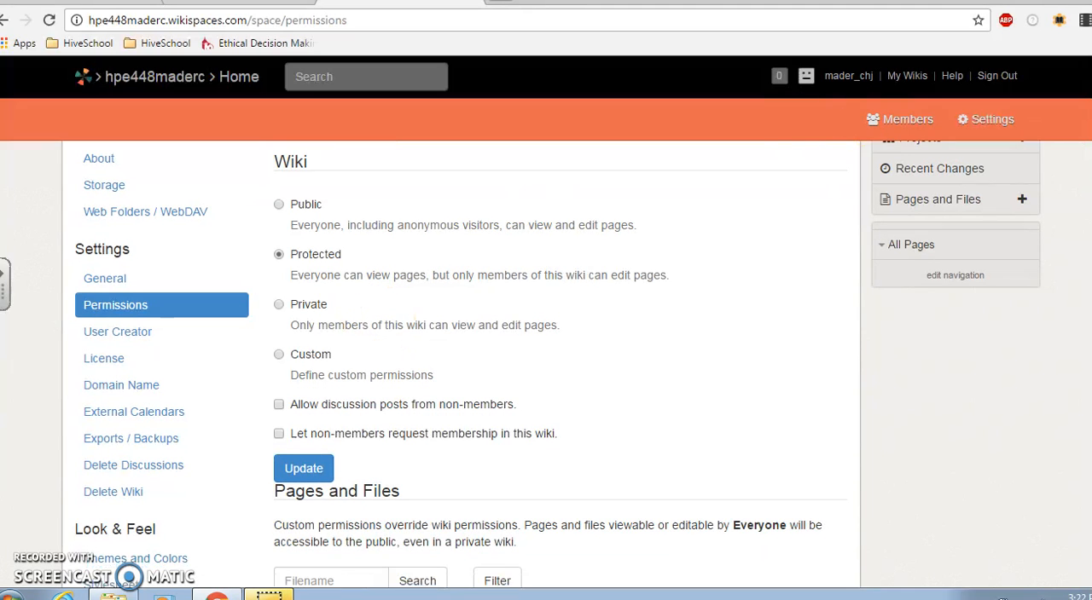
scroll(557, 364, "down", 2)
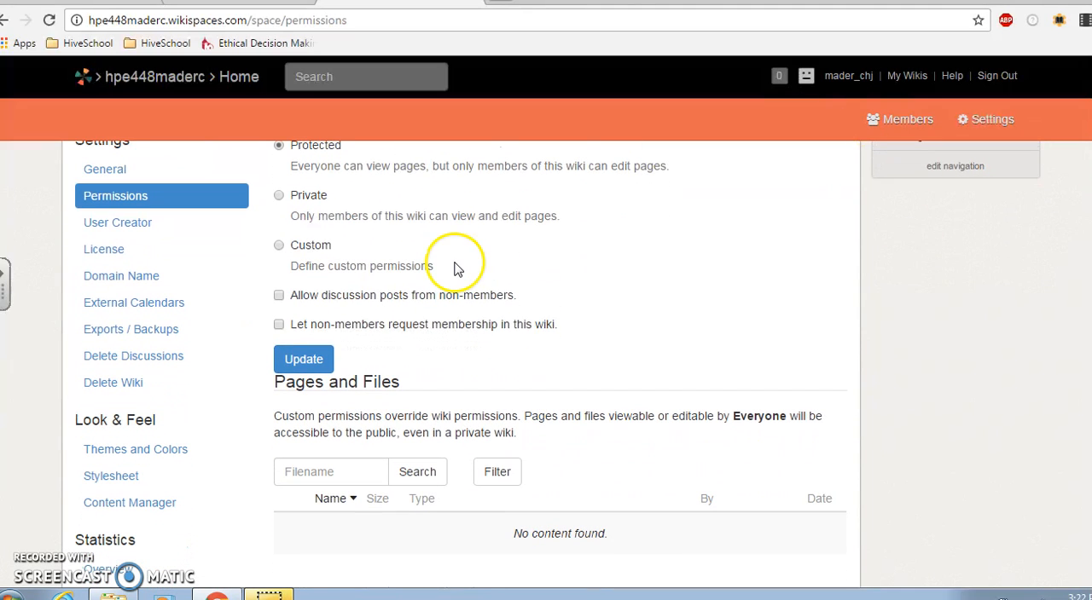
left_click(146, 449)
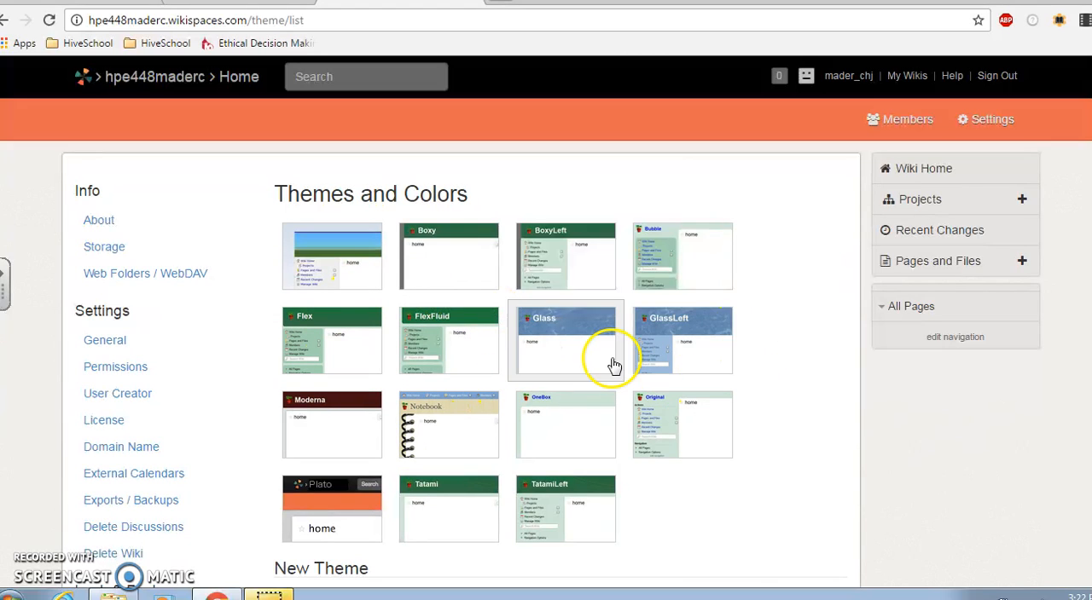
left_click(693, 343)
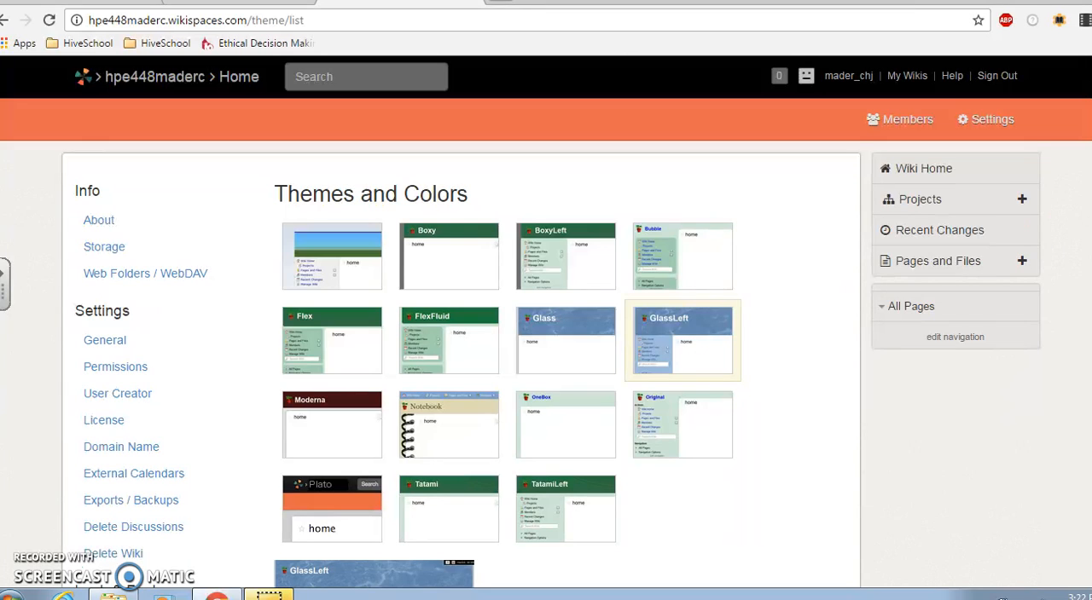
scroll(546, 366, "down", 2)
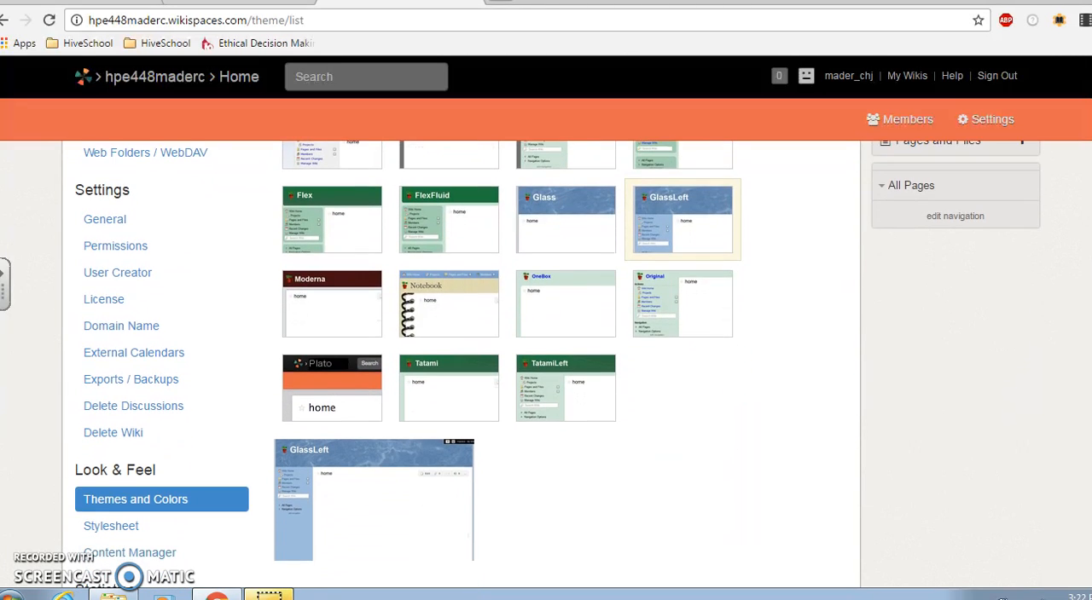
scroll(546, 367, "down", 2)
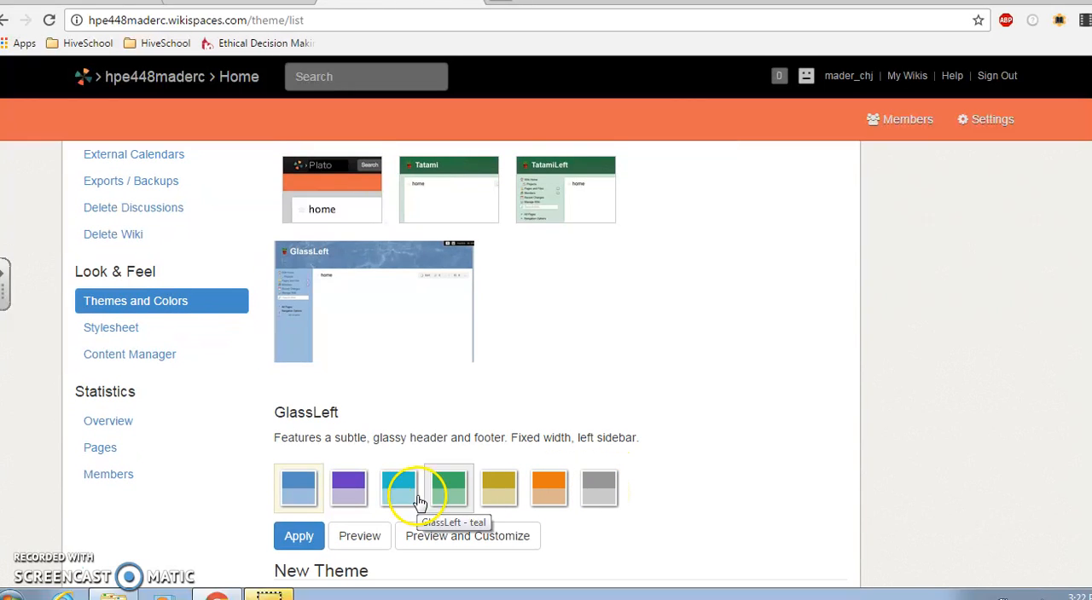
left_click(601, 502)
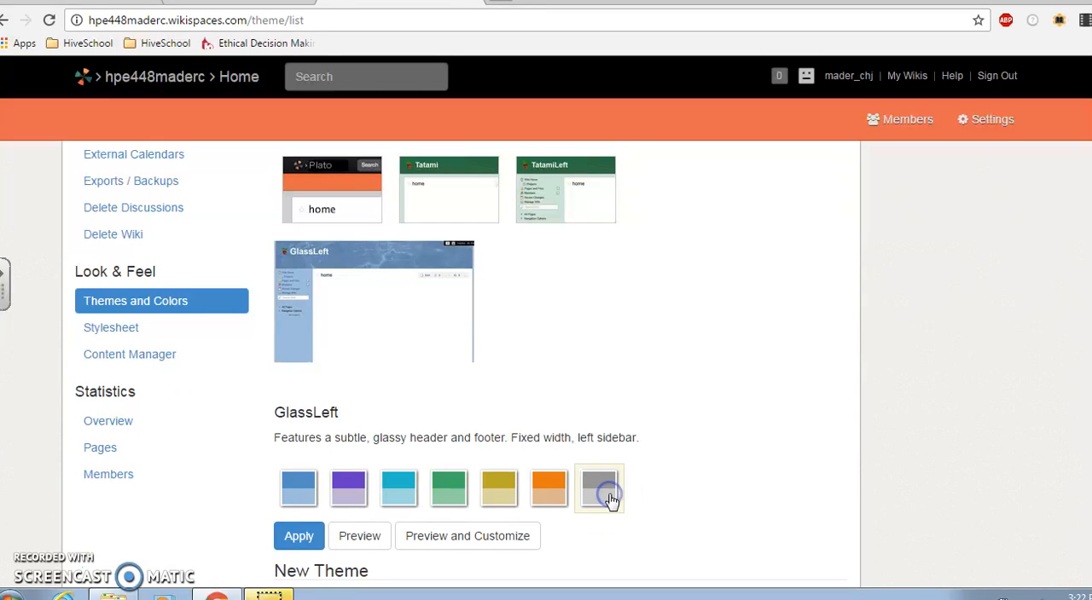
left_click(298, 538)
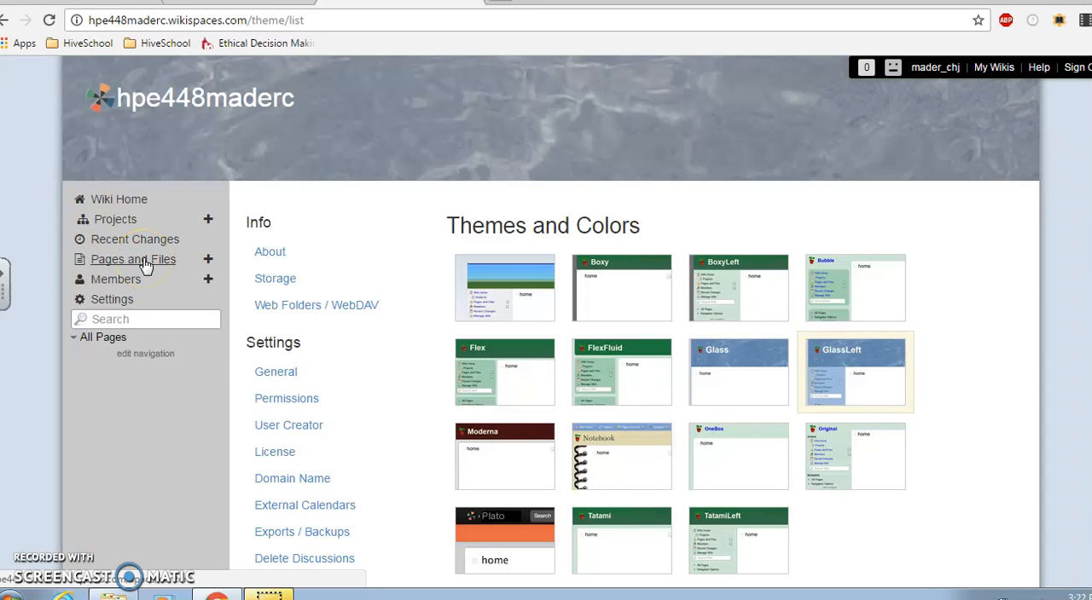
Examine the wiki's Pages and Files list and the All Pages section of its navigation
left_click(145, 266)
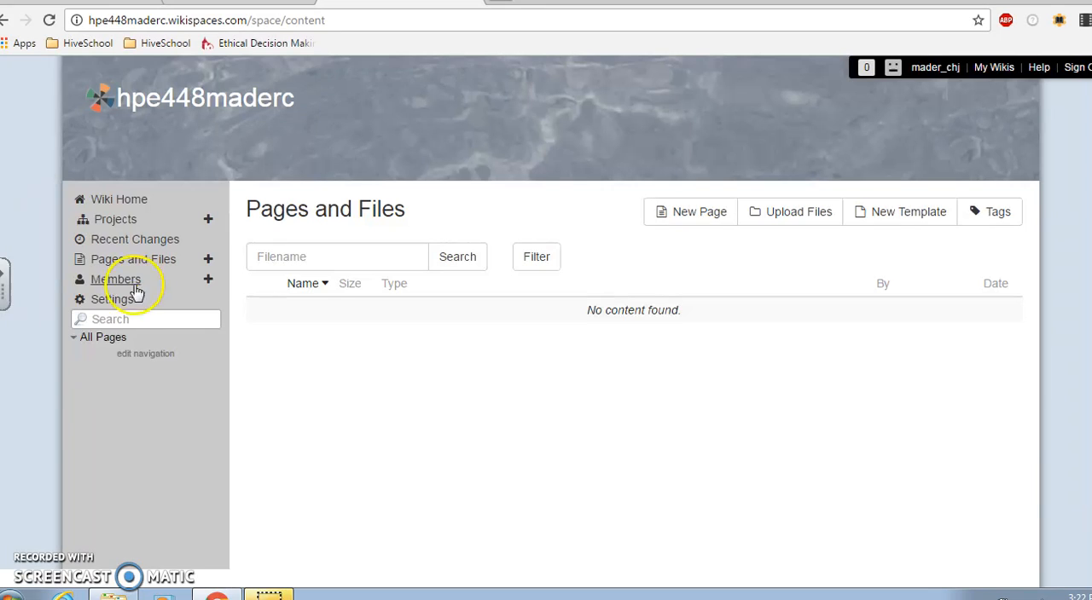
left_click(108, 341)
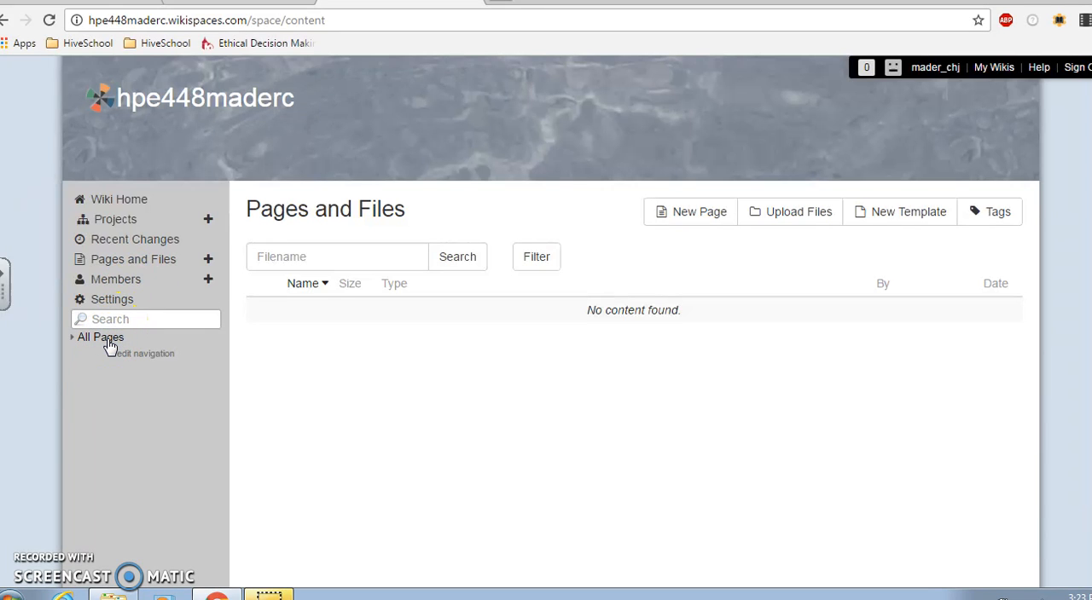
left_click(104, 339)
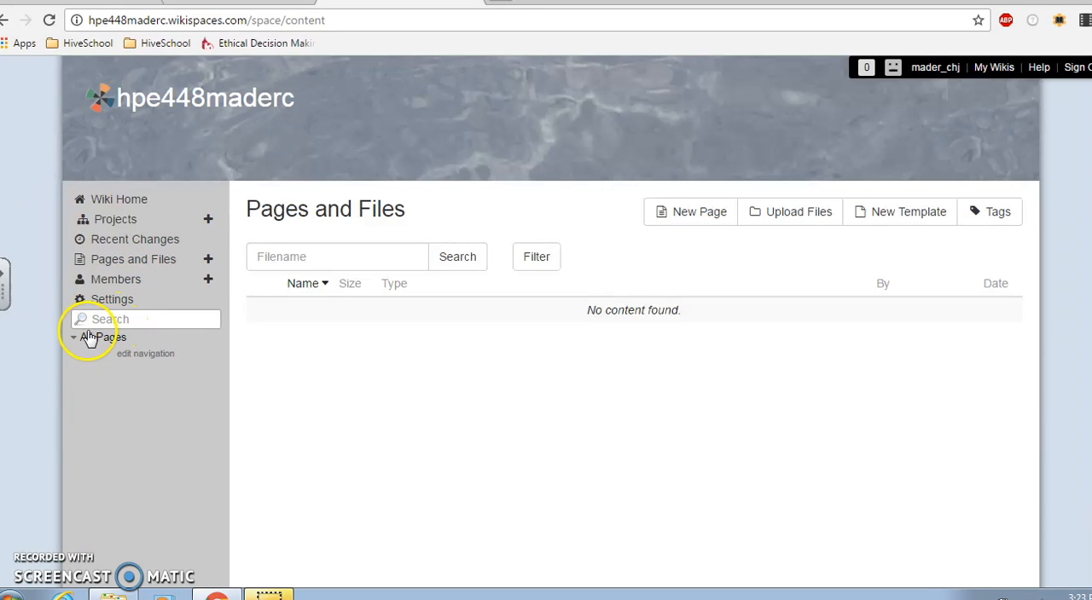
Replace the wiki home page's default content with the heading "Welcome to my HPE 448 Home Page" and save the page
left_click(120, 200)
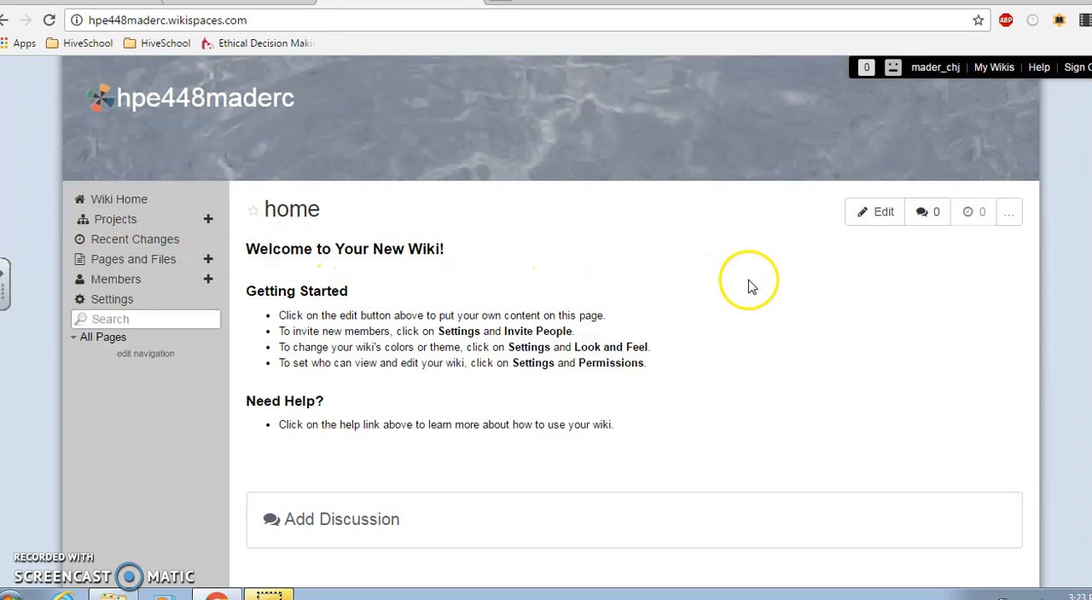
left_click(876, 215)
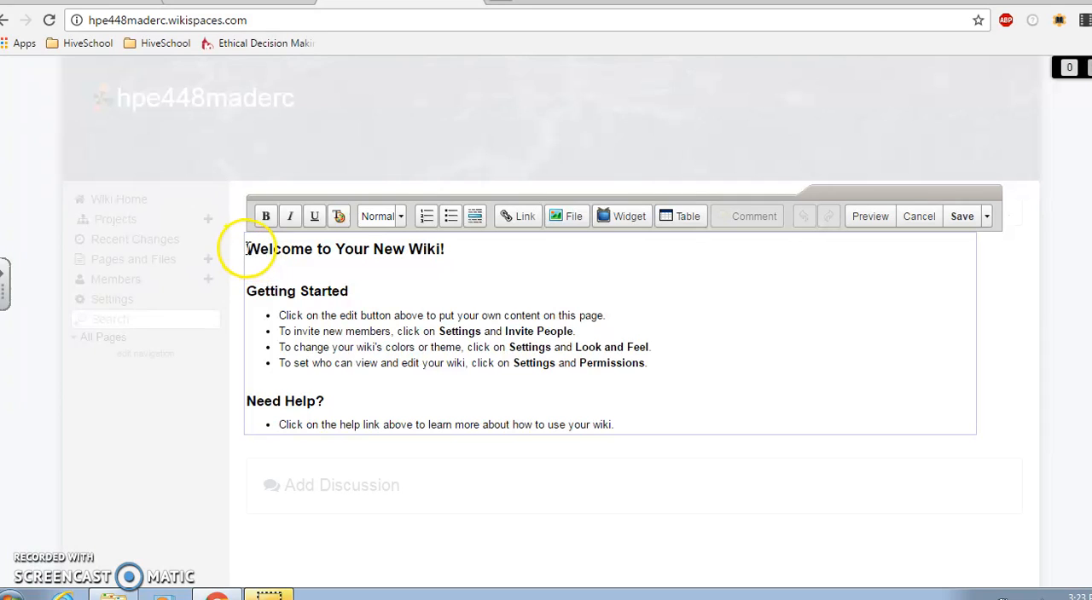
left_click_drag(247, 250, 694, 432)
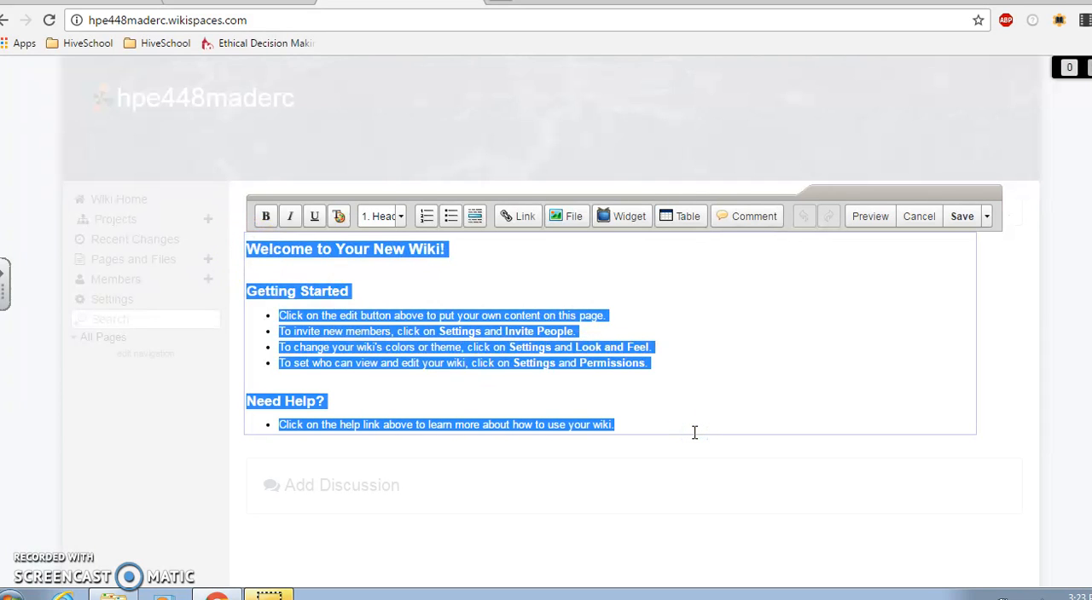
type("Welcome to my")
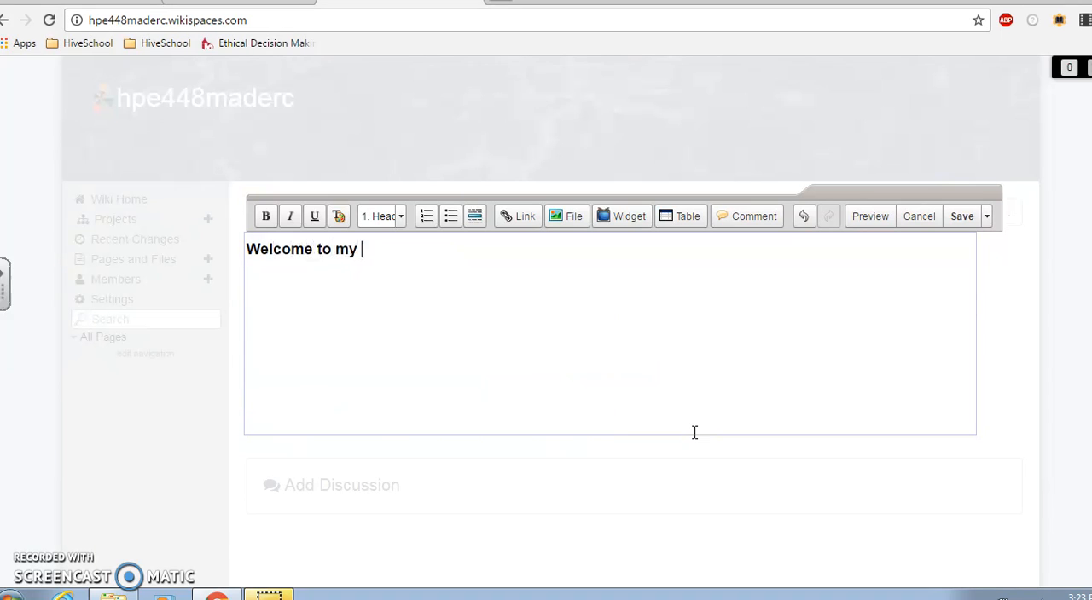
type(" HPE 448 HOME")
key("BackSpace")
key("BackSpace")
key("BackSpace")
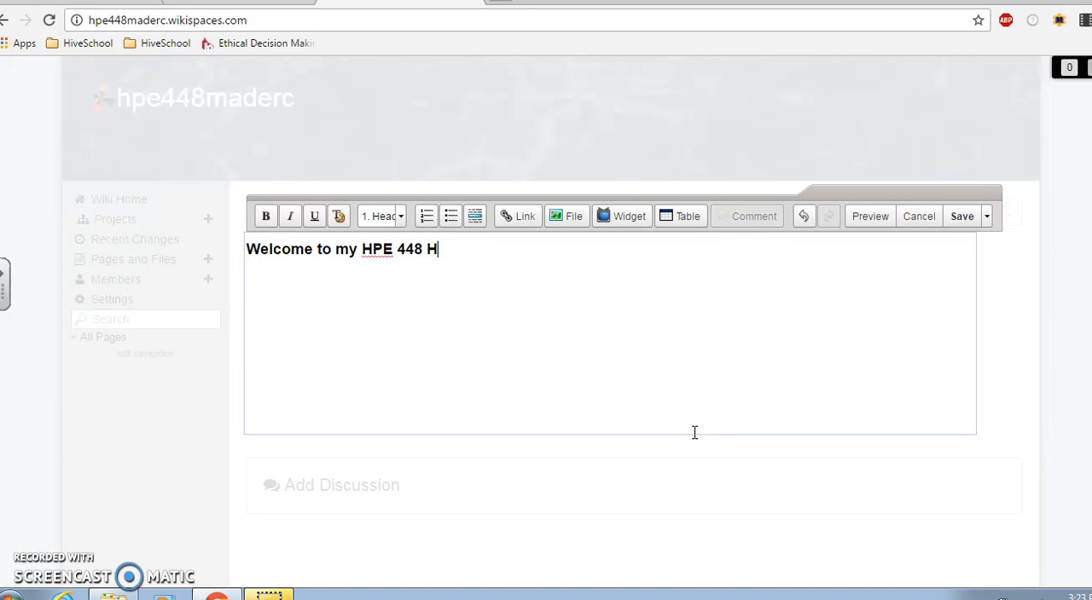
type("ome Page")
left_click(964, 218)
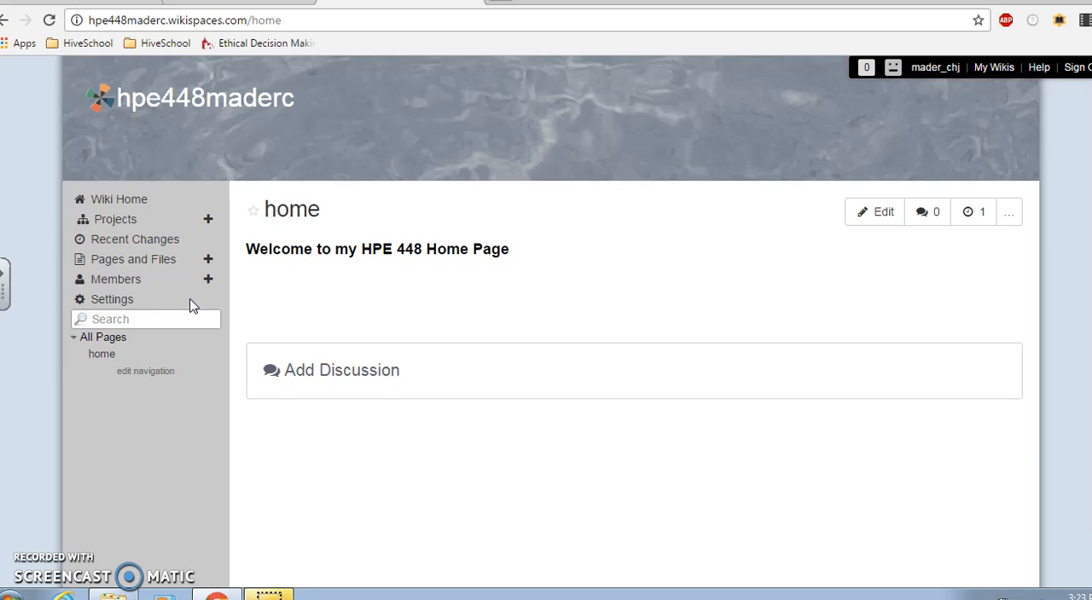
Create a new wiki page named Classroom Management without any tags
left_click(209, 259)
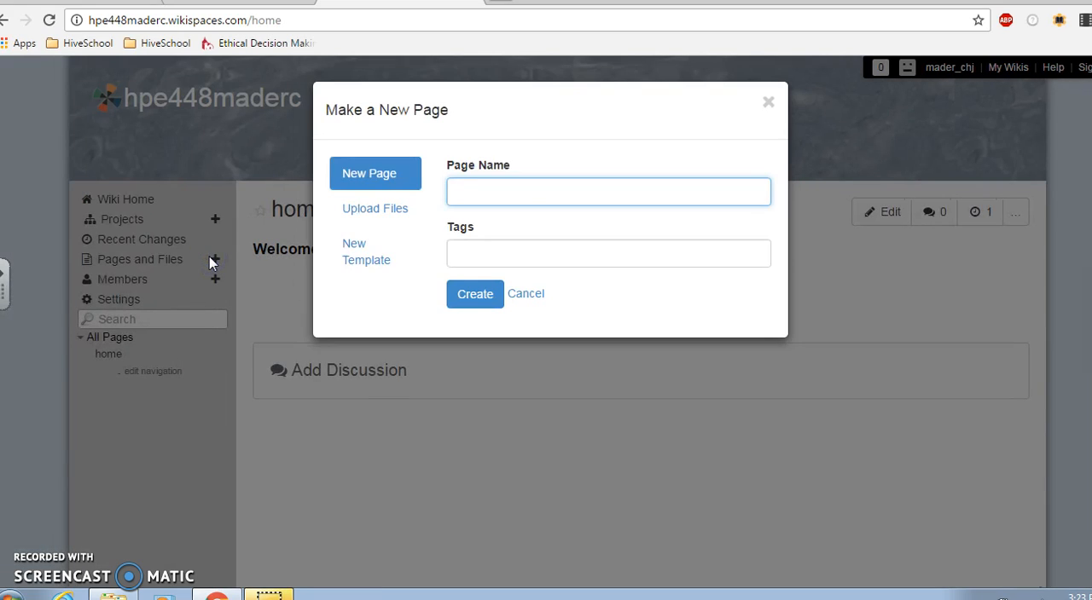
left_click(499, 188)
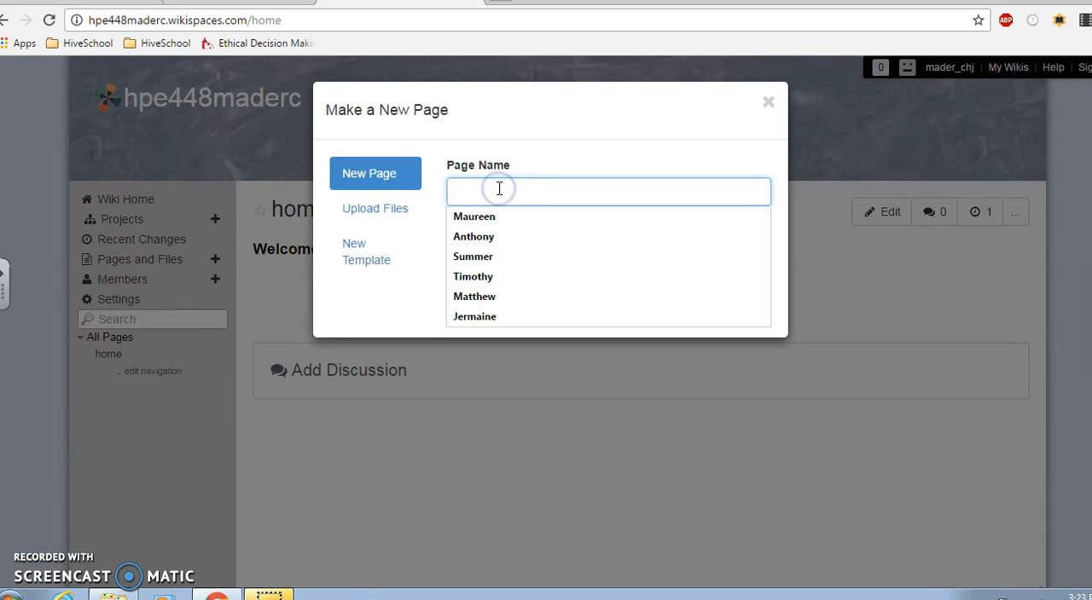
type("Classroom Management")
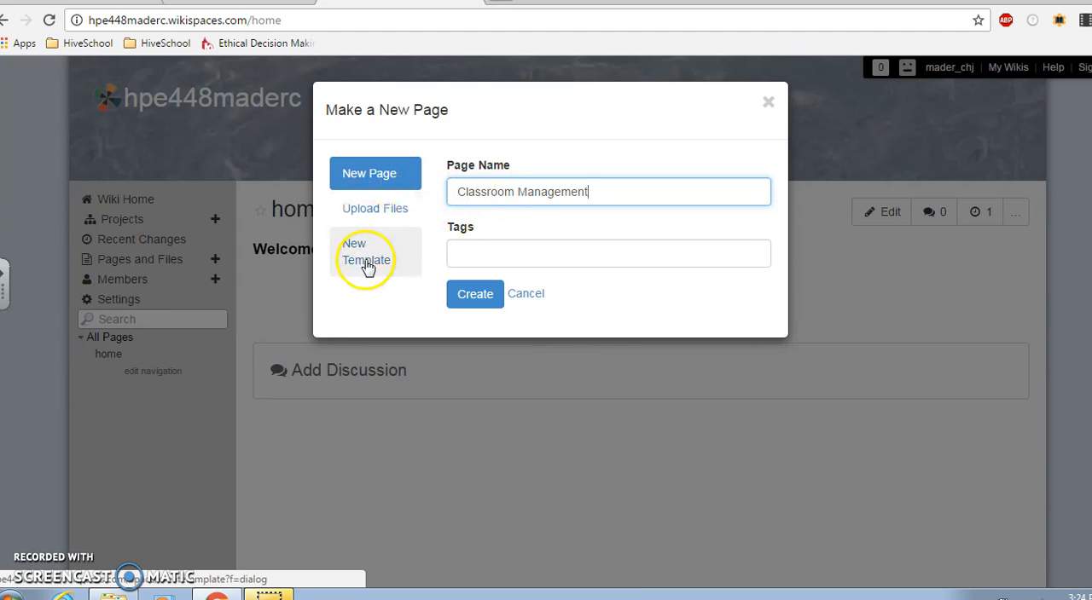
left_click(478, 301)
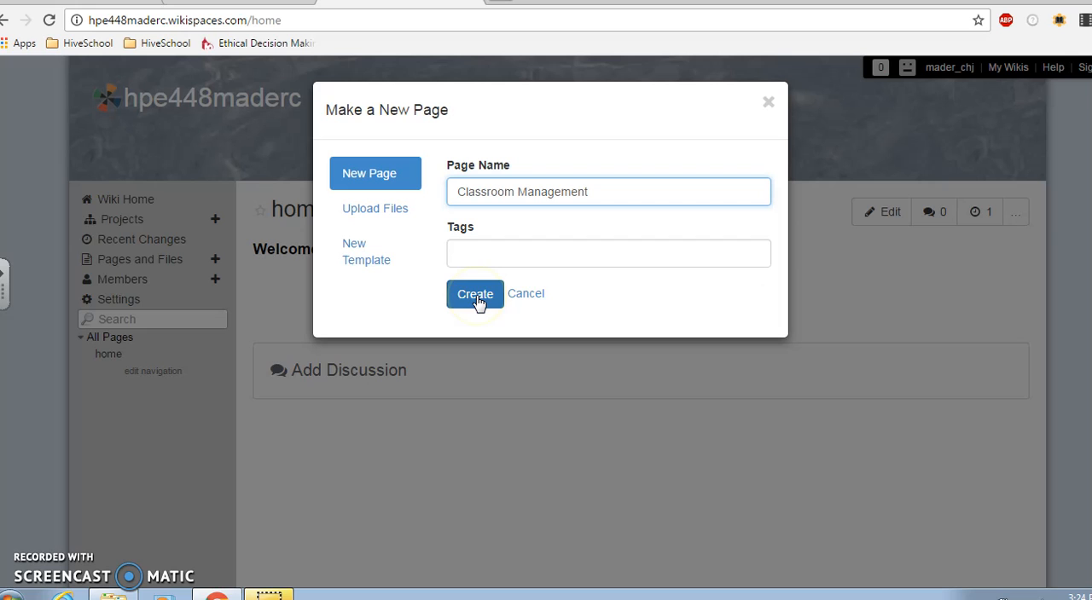
left_click(477, 301)
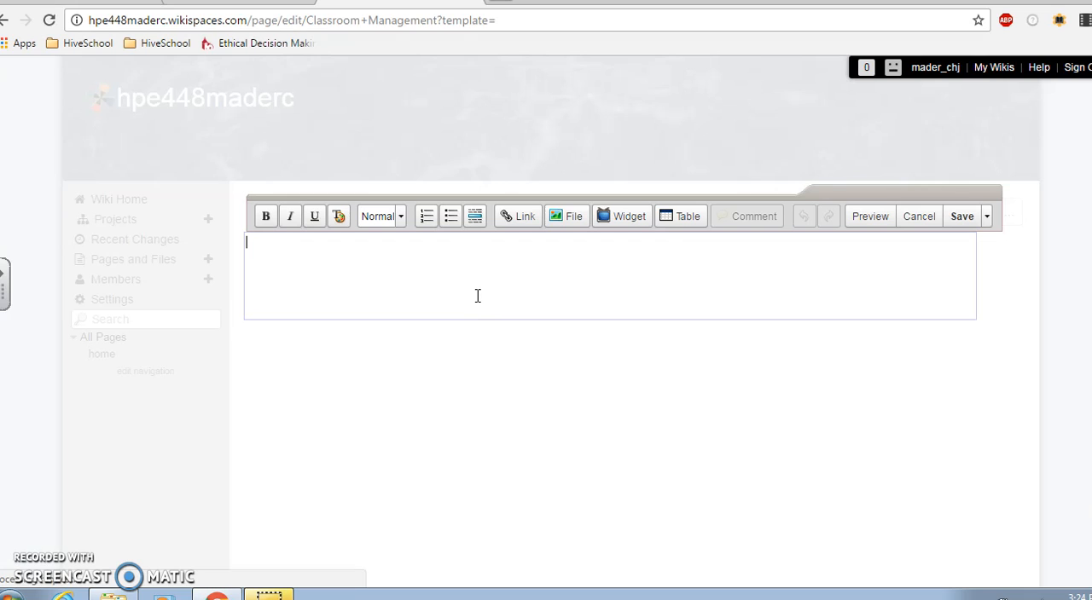
Enter "Classroom Management" as the first line of the new page's text
left_click(394, 260)
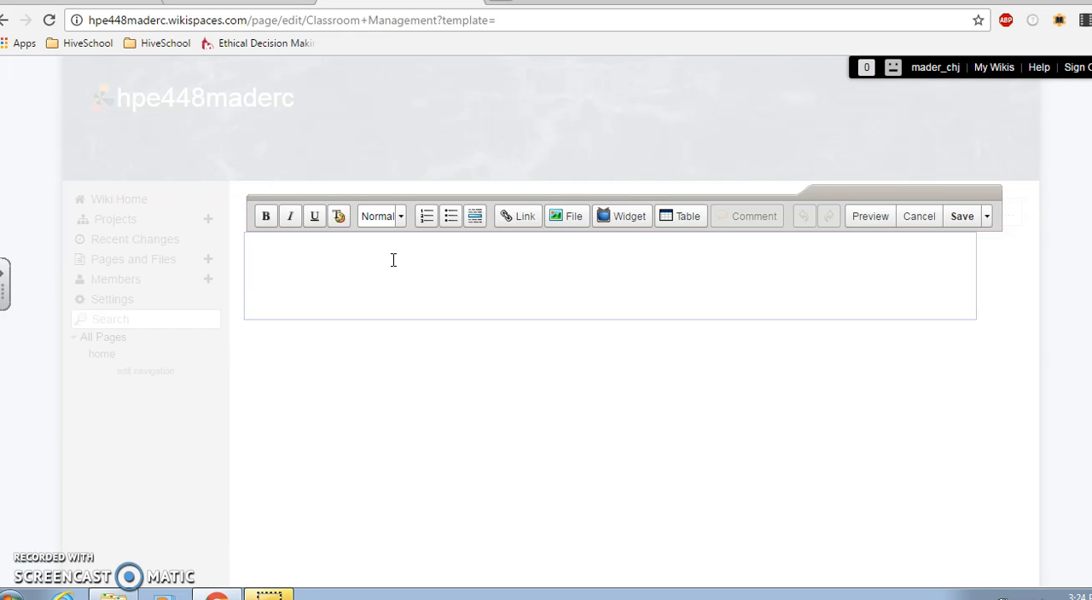
type("Classroom Management")
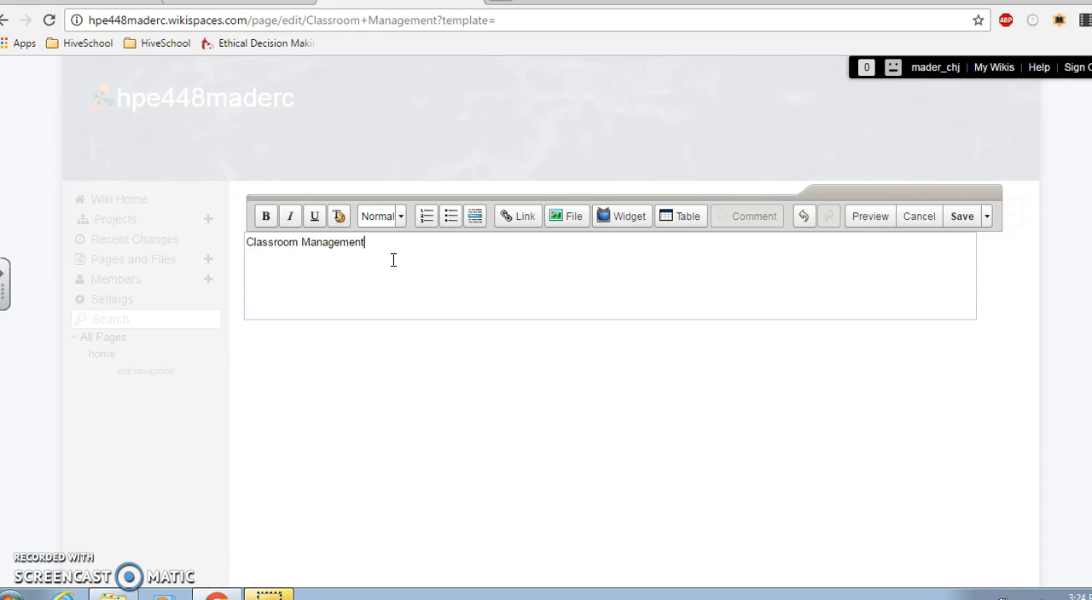
left_click(588, 301)
left_click(359, 292)
Upload CCT_Rubric_for_Effective_Teaching-May_2014.pdf from the Desktop and insert it into the Classroom Management page
left_click(571, 219)
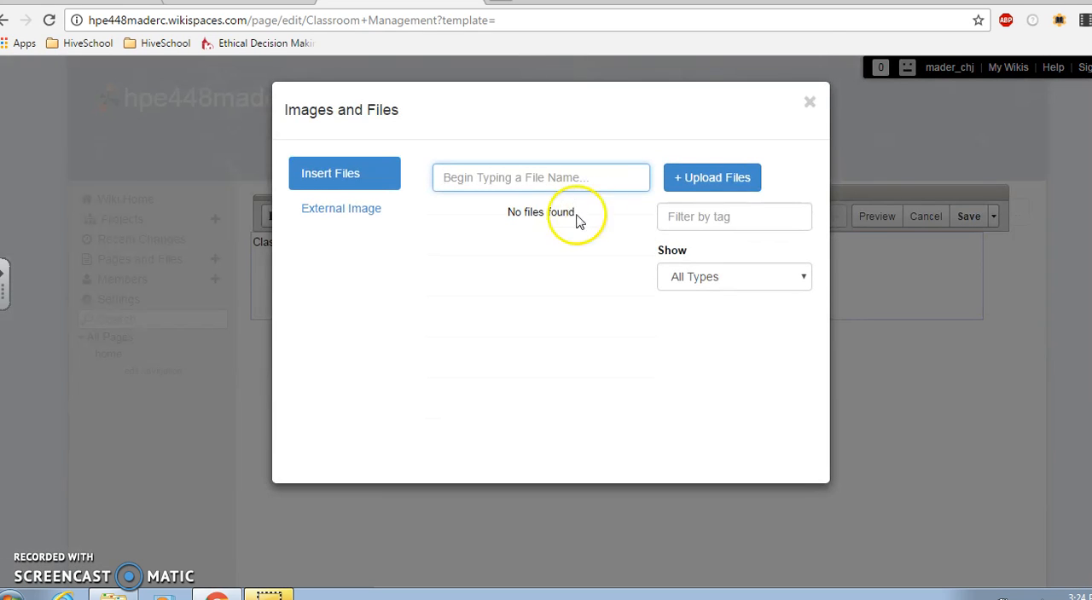
left_click(716, 180)
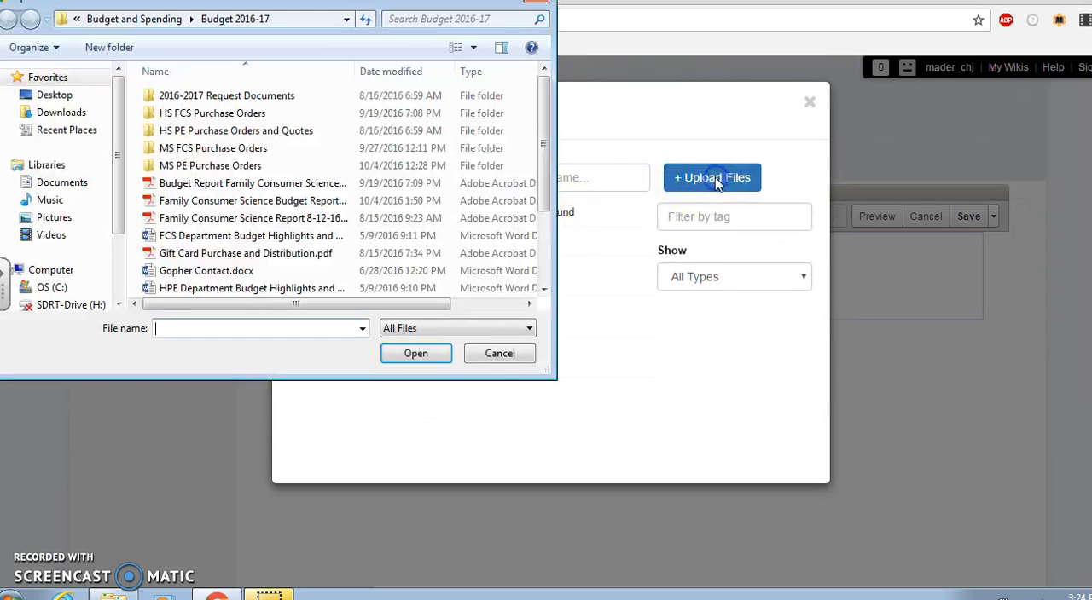
left_click(61, 96)
left_click_drag(544, 114, 554, 160)
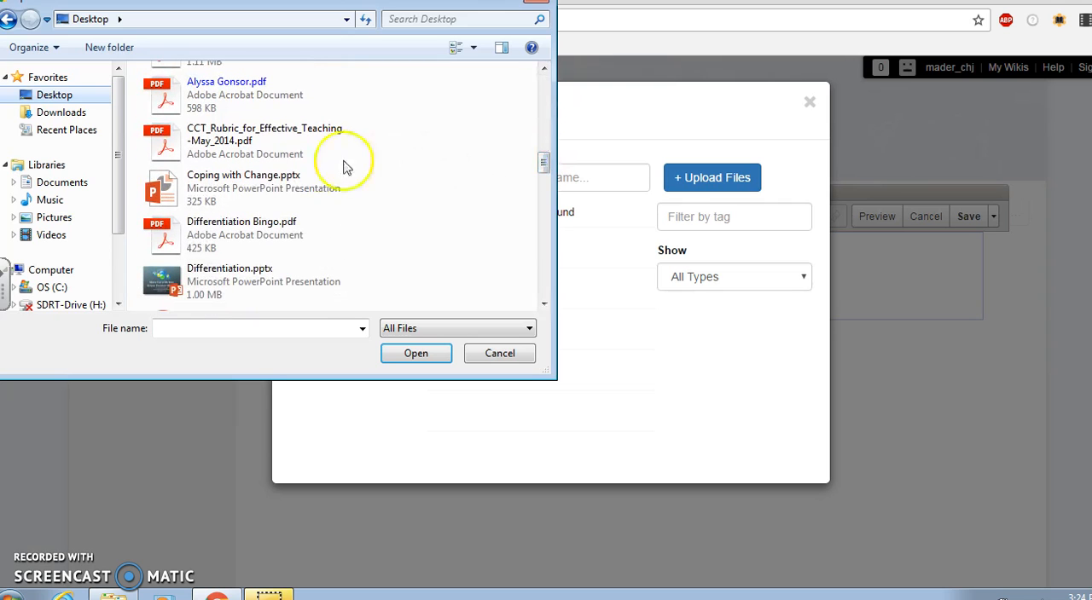
double_click(241, 143)
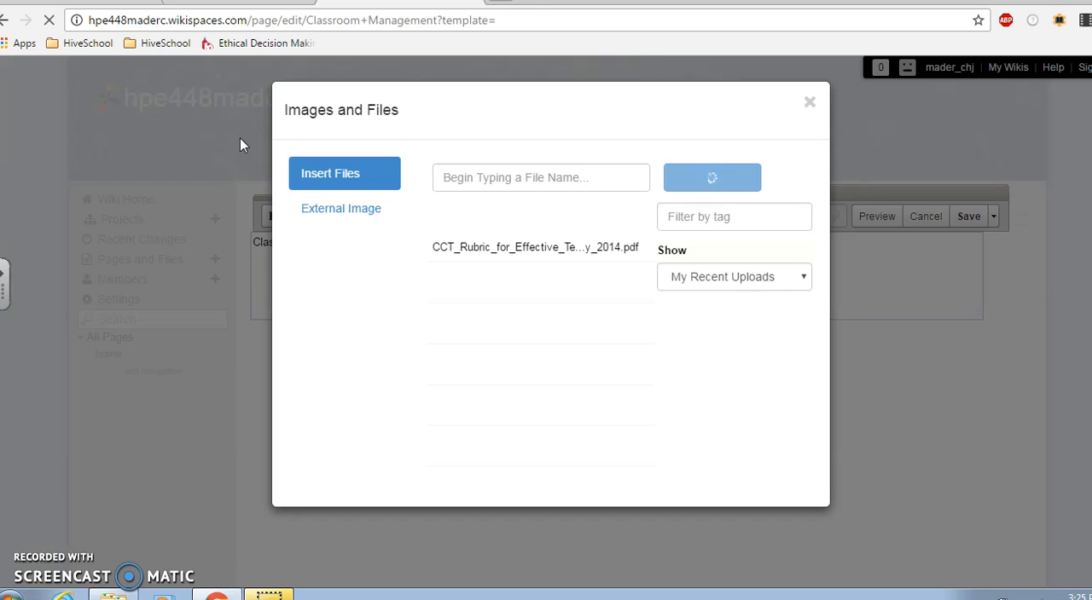
left_click(491, 236)
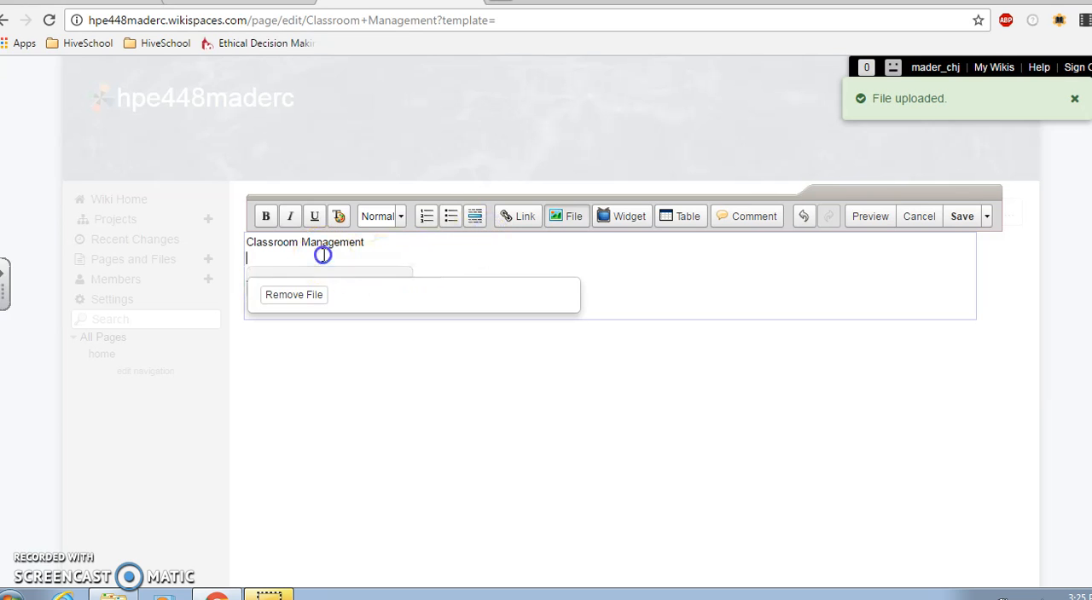
Label the inserted file "Classroom Management Paper:", delete the "Classroom Management" line above it, and save the page
left_click(322, 255)
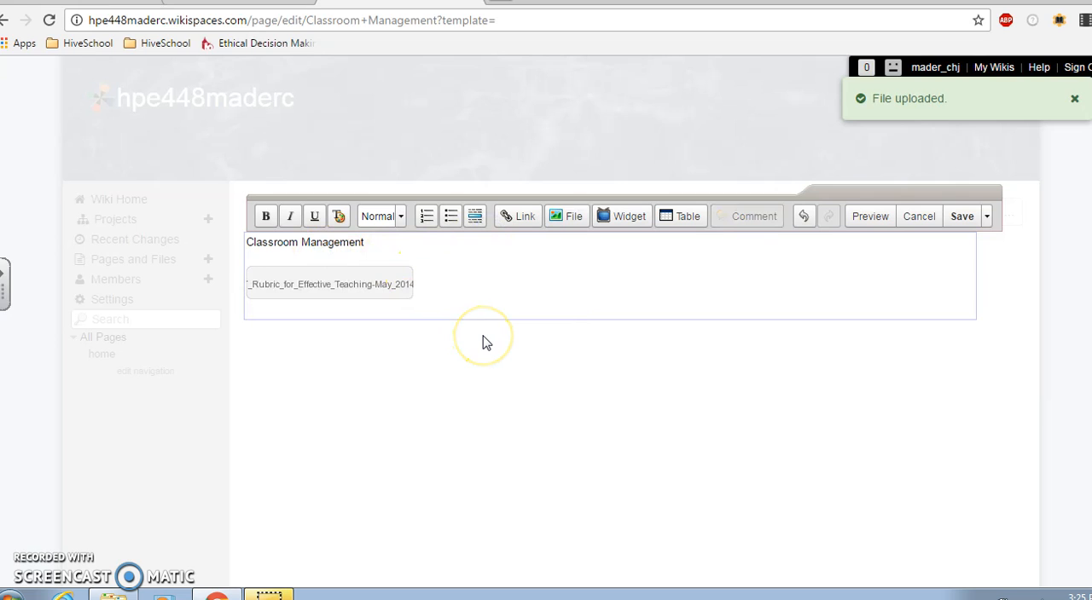
type("Classroom Management Paper:")
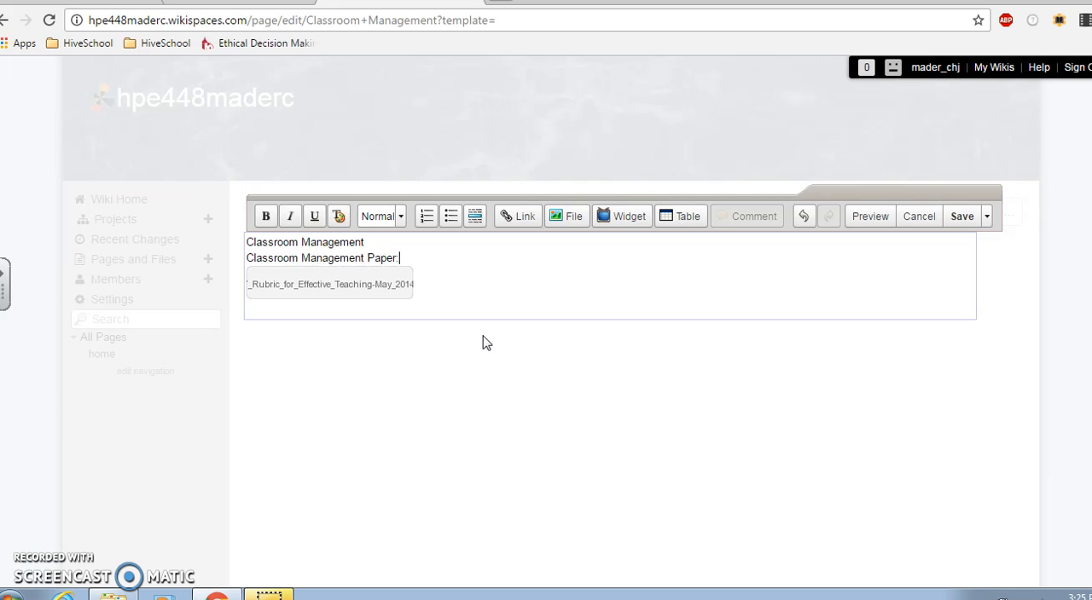
left_click_drag(365, 242, 248, 247)
key("BackSpace")
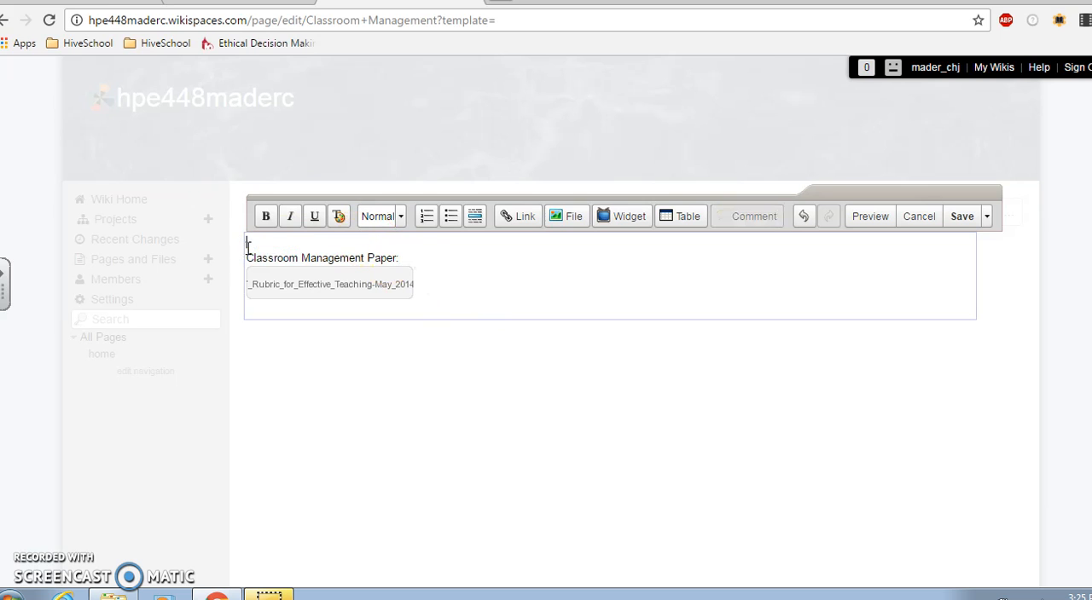
left_click(964, 217)
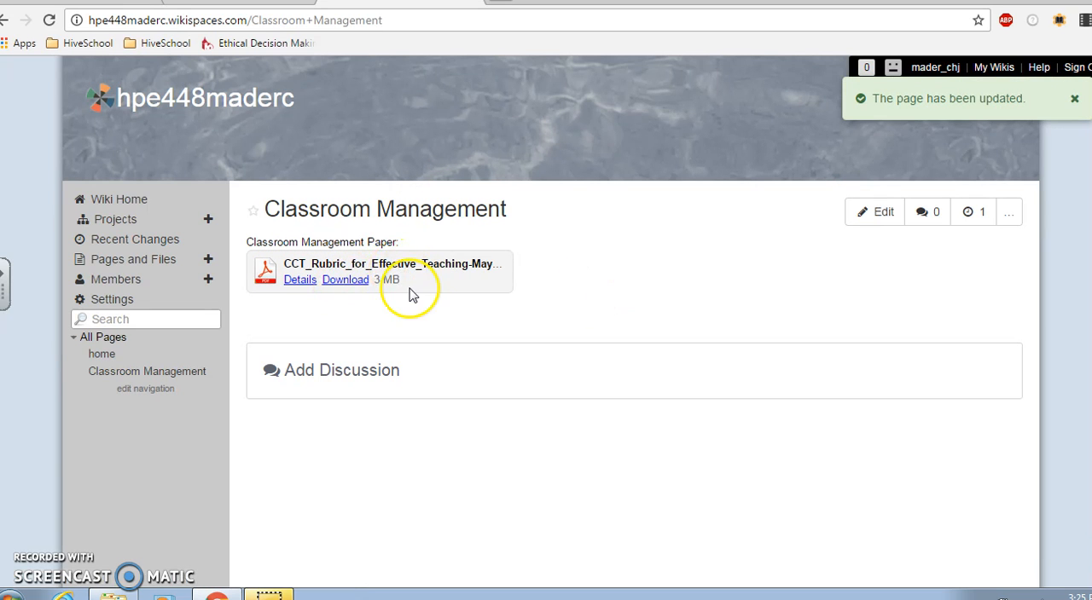
Edit the Classroom Management page again, add a blank line, and bring up the TeacherTube video widget
left_click(878, 213)
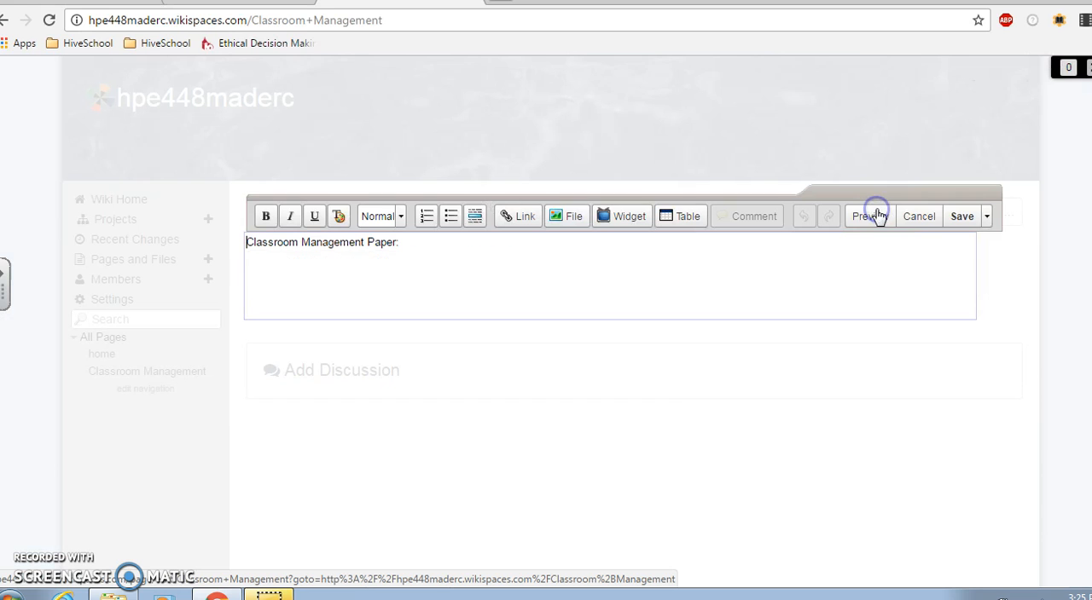
left_click(565, 253)
key("Return")
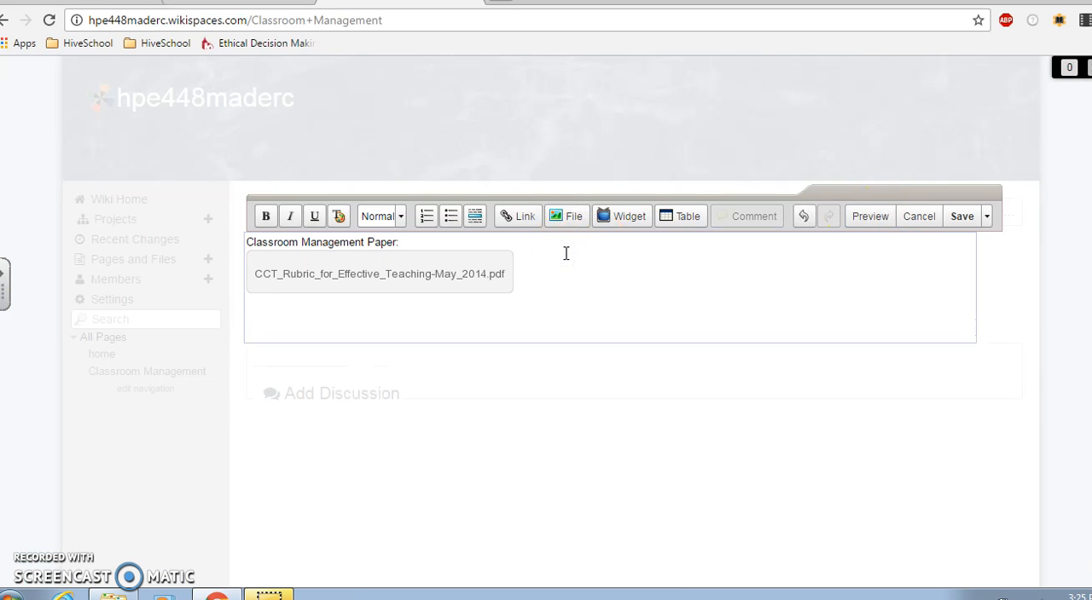
left_click(621, 217)
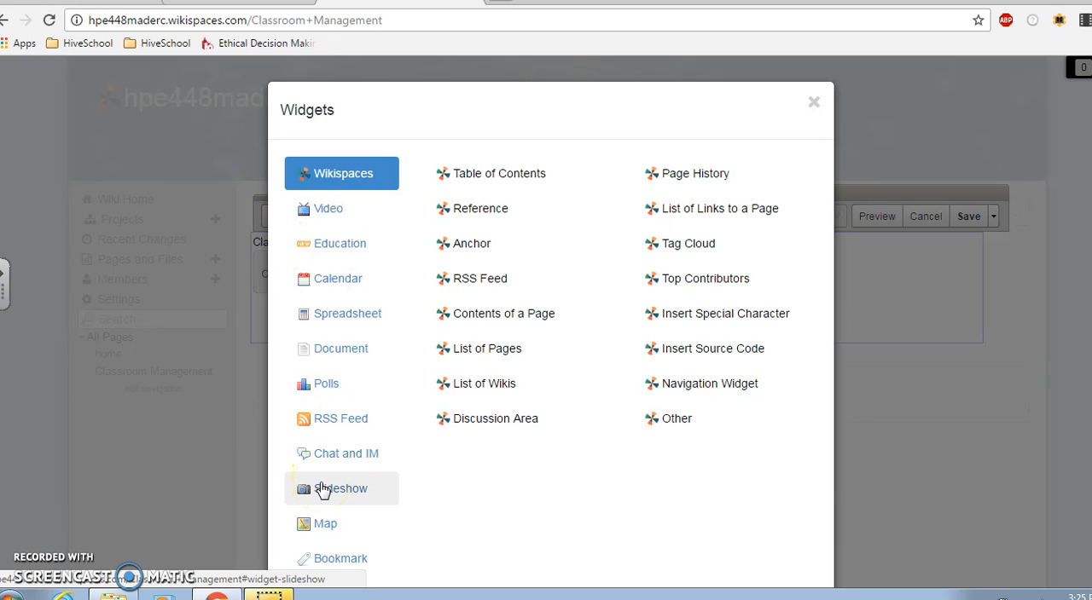
left_click(334, 213)
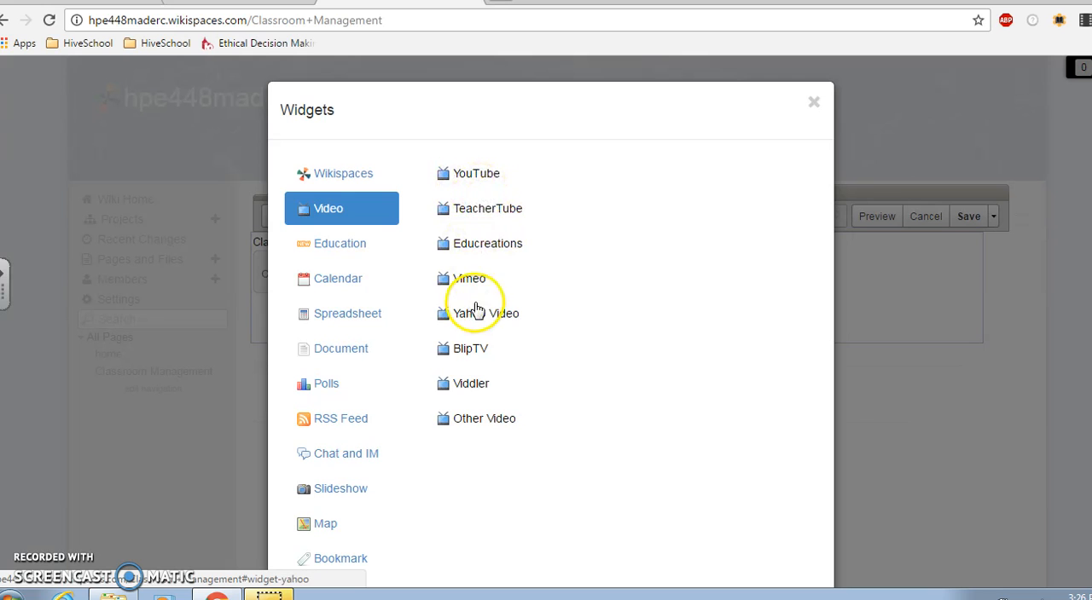
left_click(480, 209)
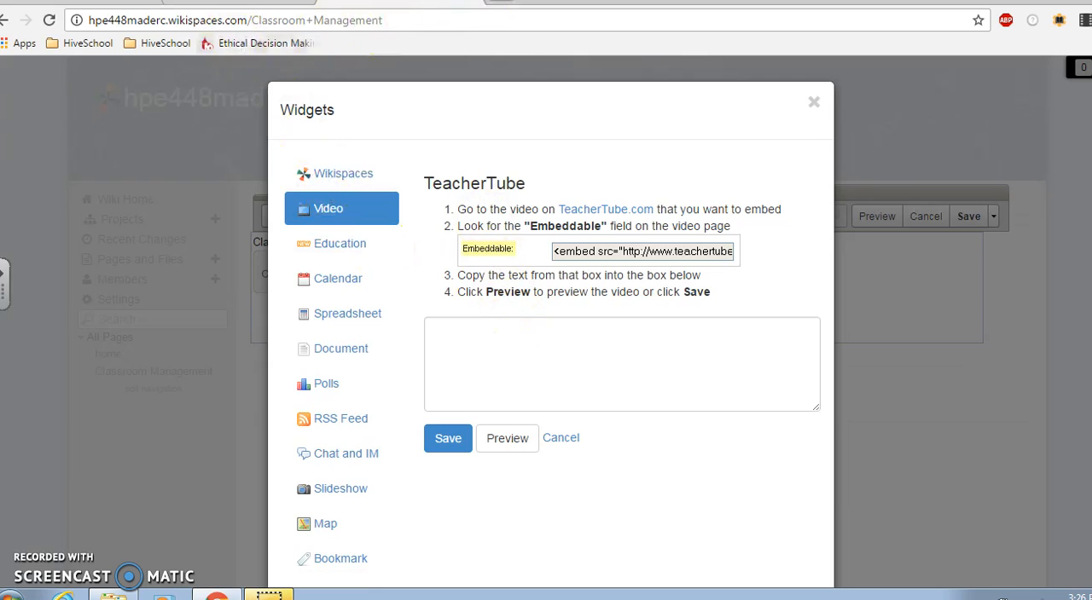
Search the web for "teaching channel" in a separate browser tab and open the Teaching Channel site
left_click(472, 6)
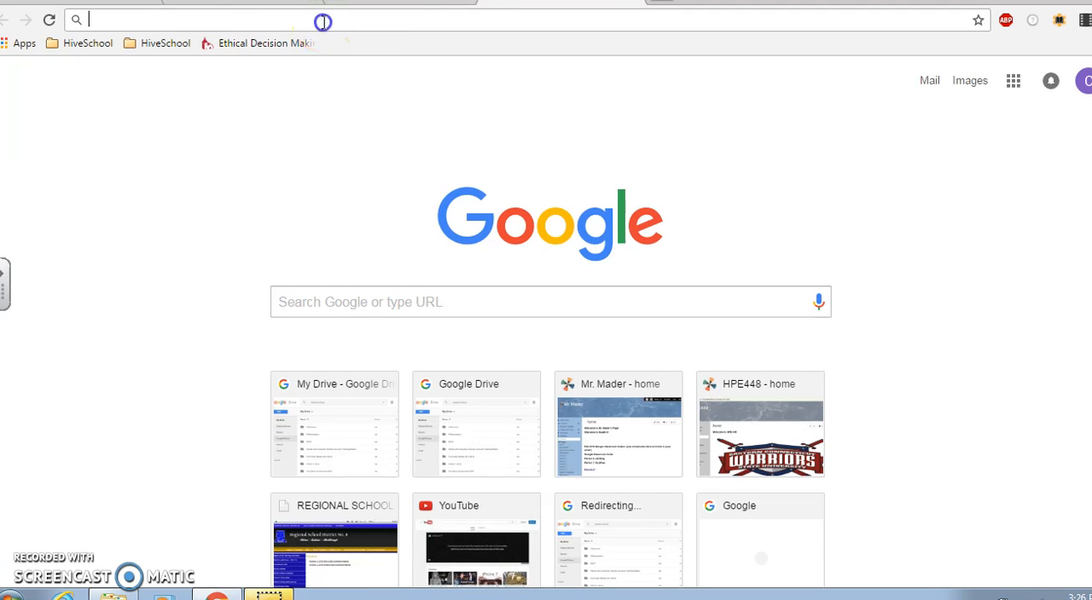
type("teach")
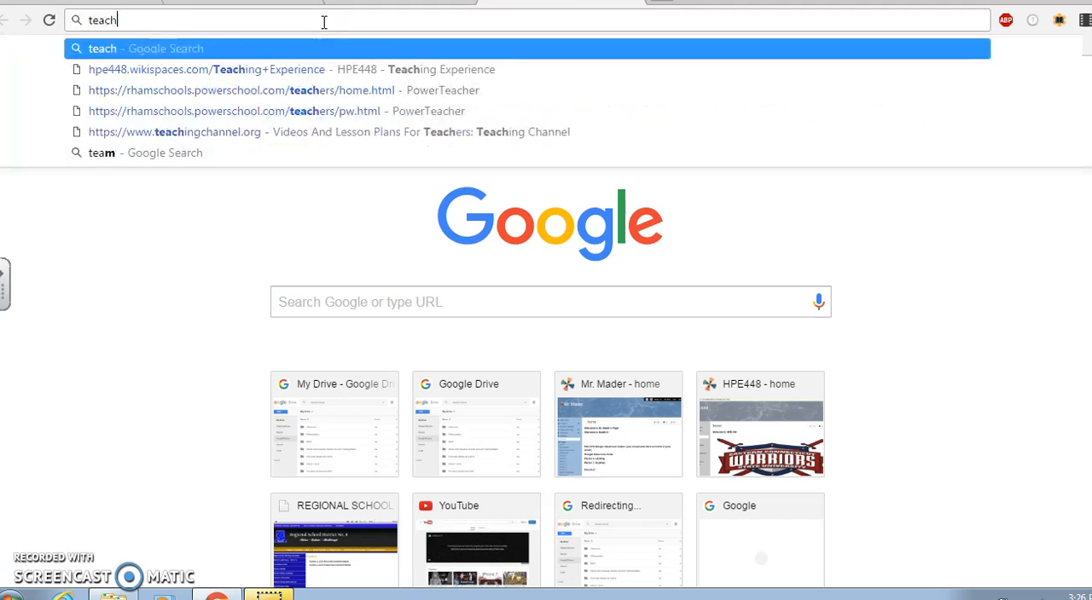
type("ngcha")
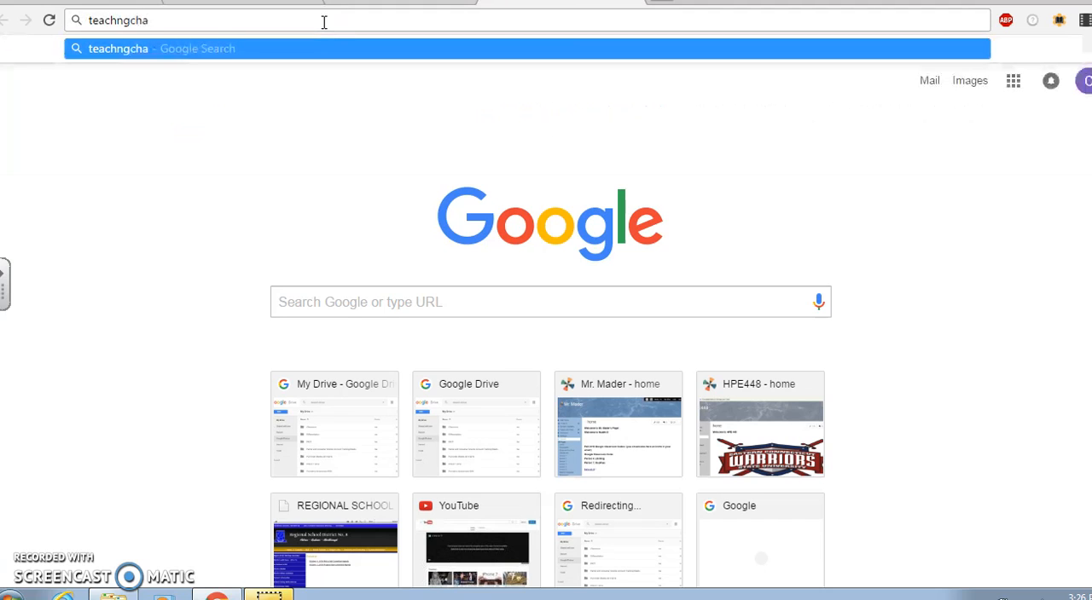
type("nnel")
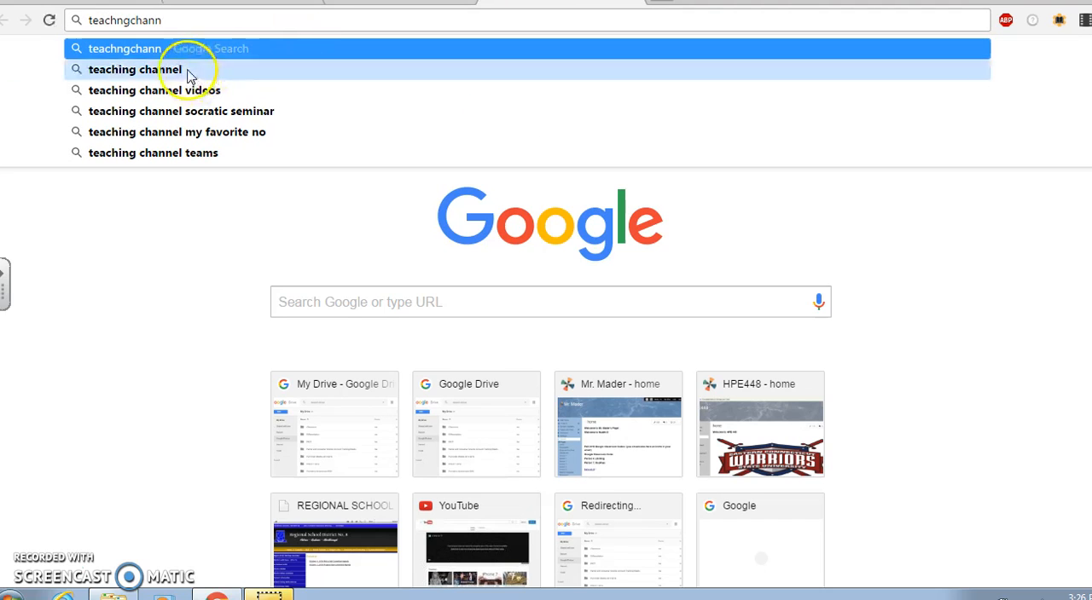
left_click(188, 69)
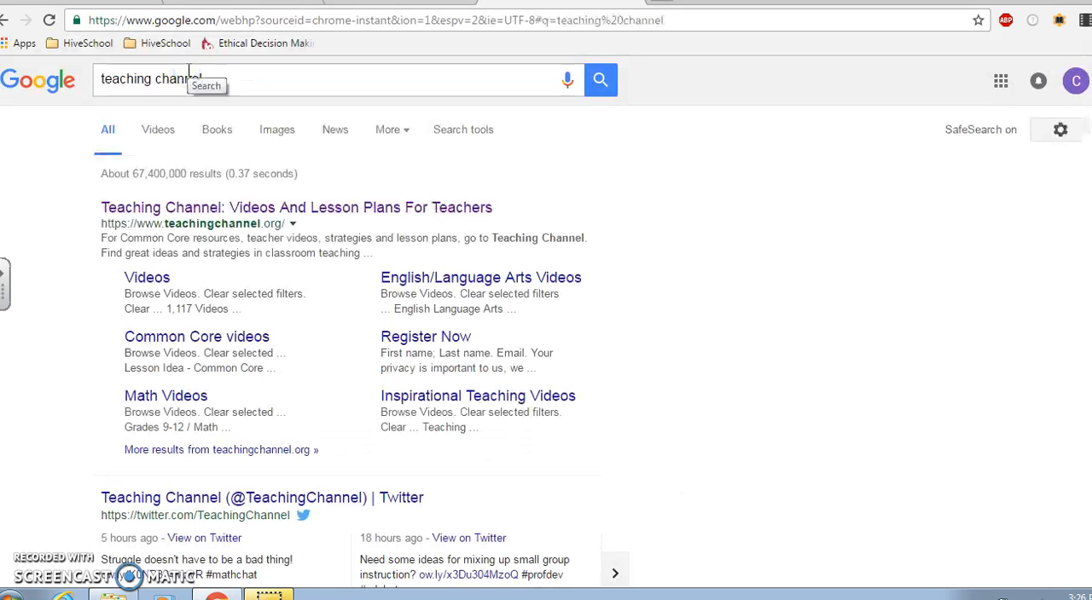
left_click(276, 208)
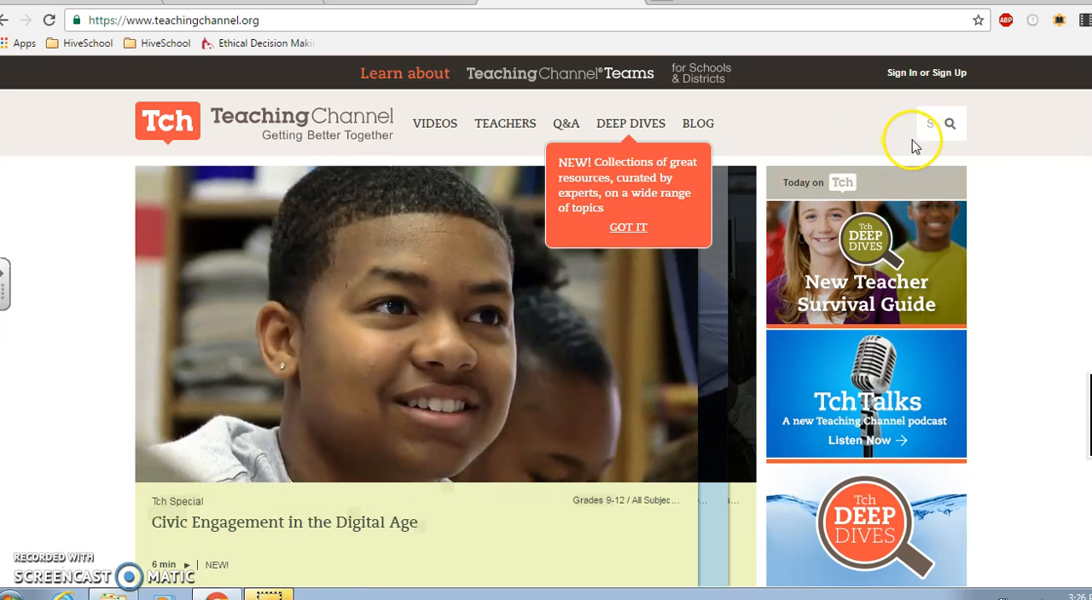
Search Teaching Channel for "classroom management" and open the suggested video "Classroom Management During Centers"
left_click(926, 124)
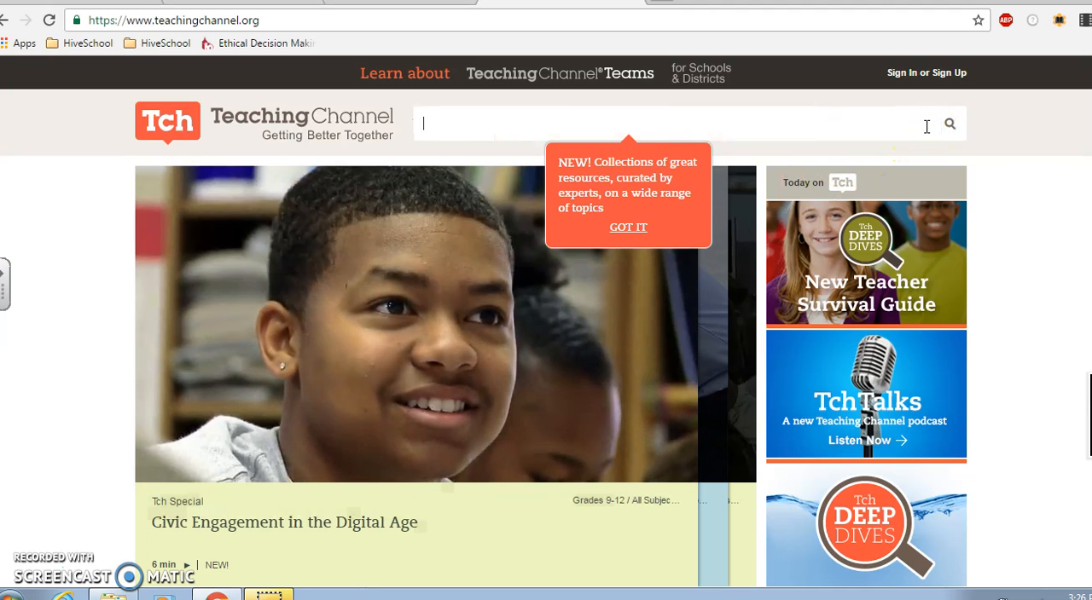
type("classr")
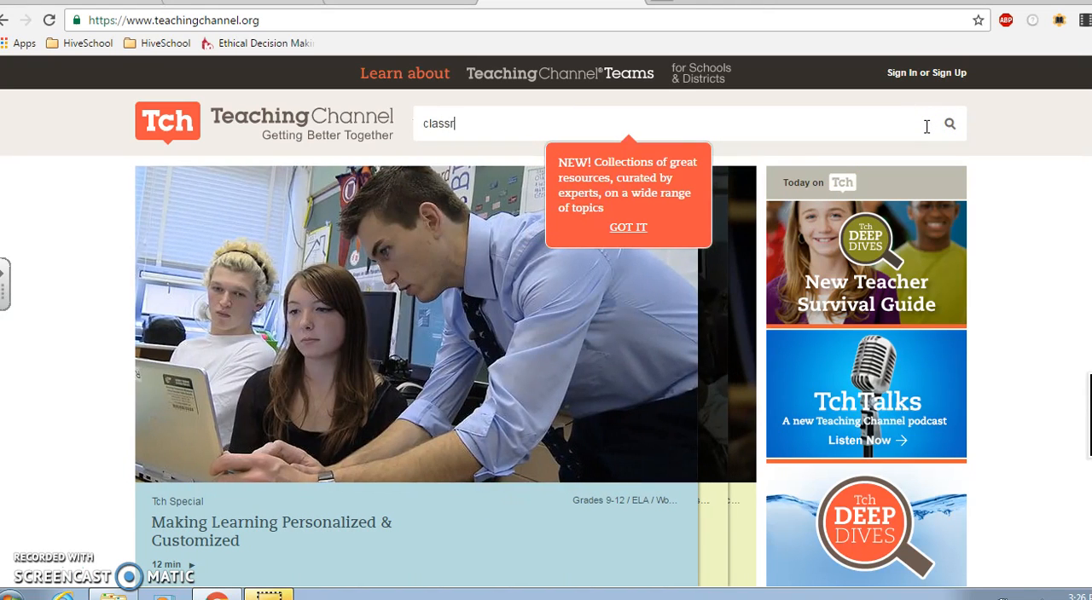
type("oom management")
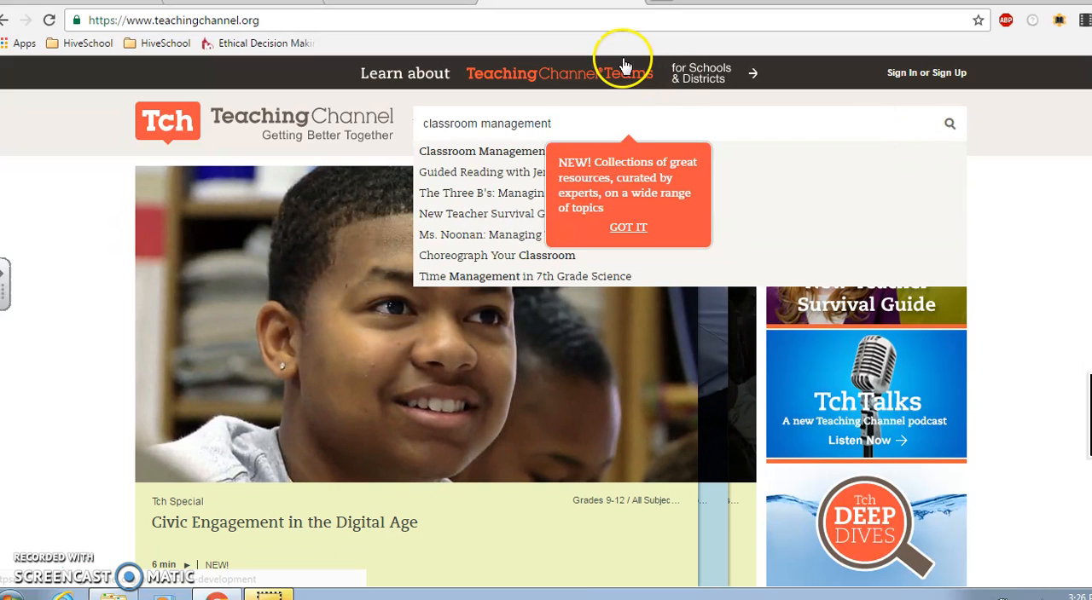
left_click(479, 155)
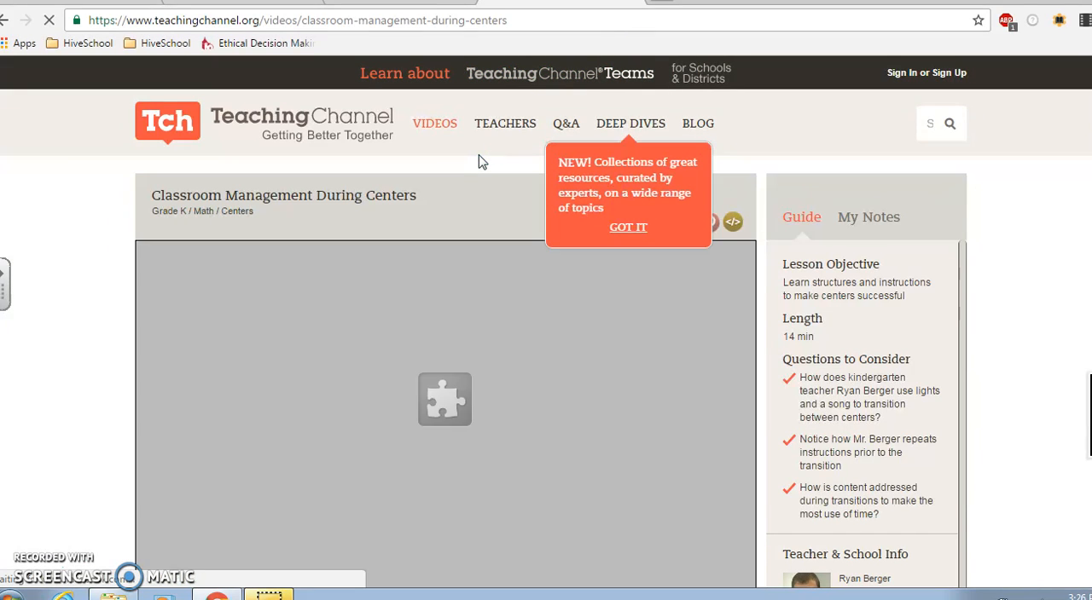
Look through the Classroom Management During Centers video page for a way to embed the video
left_click(402, 415)
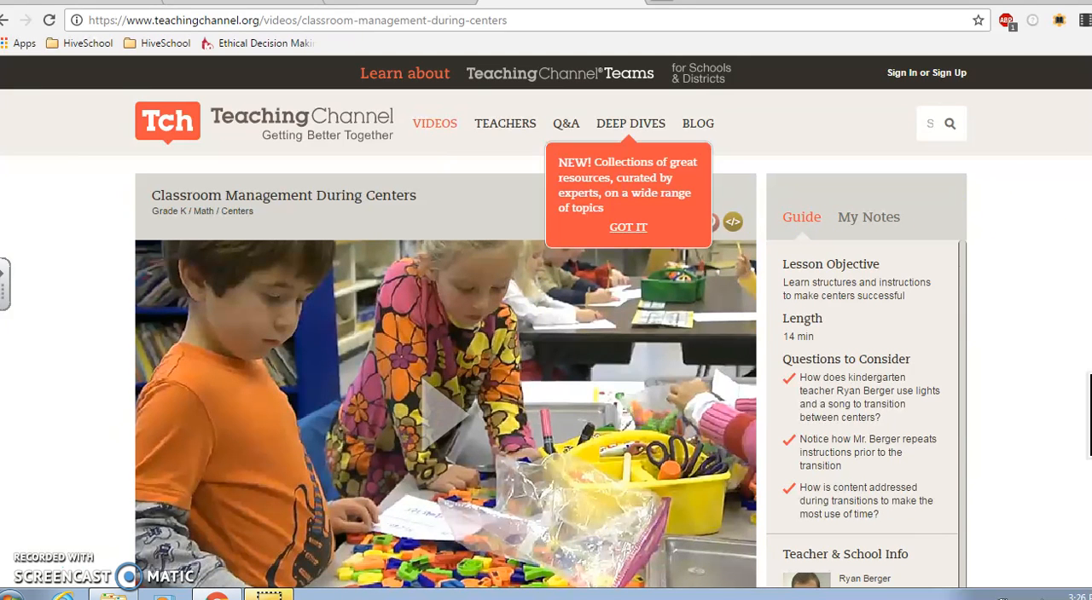
scroll(1088, 416, "down", 2)
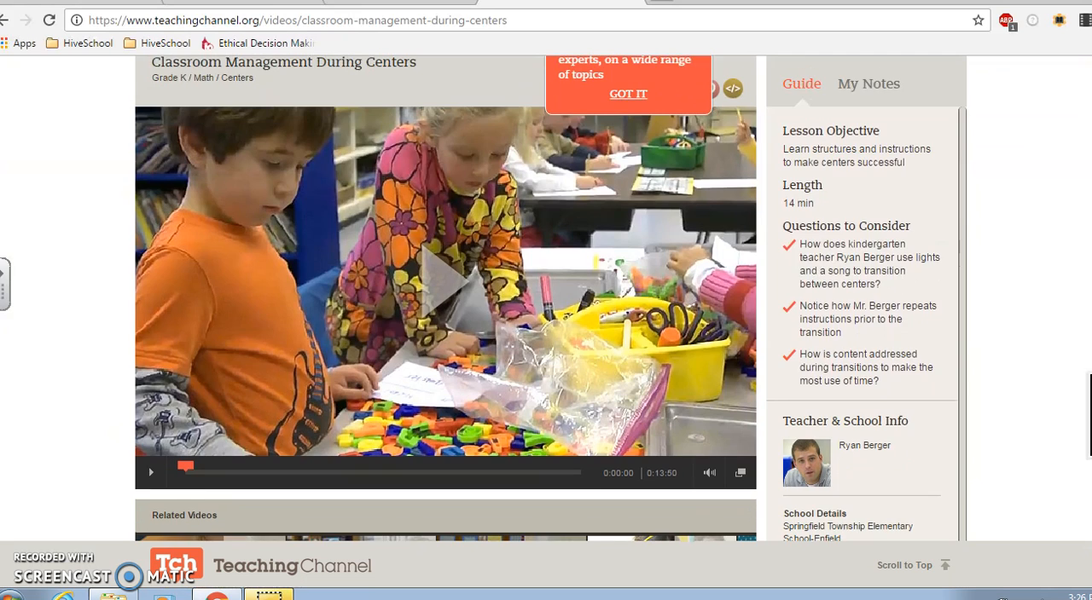
scroll(1089, 416, "down", 3)
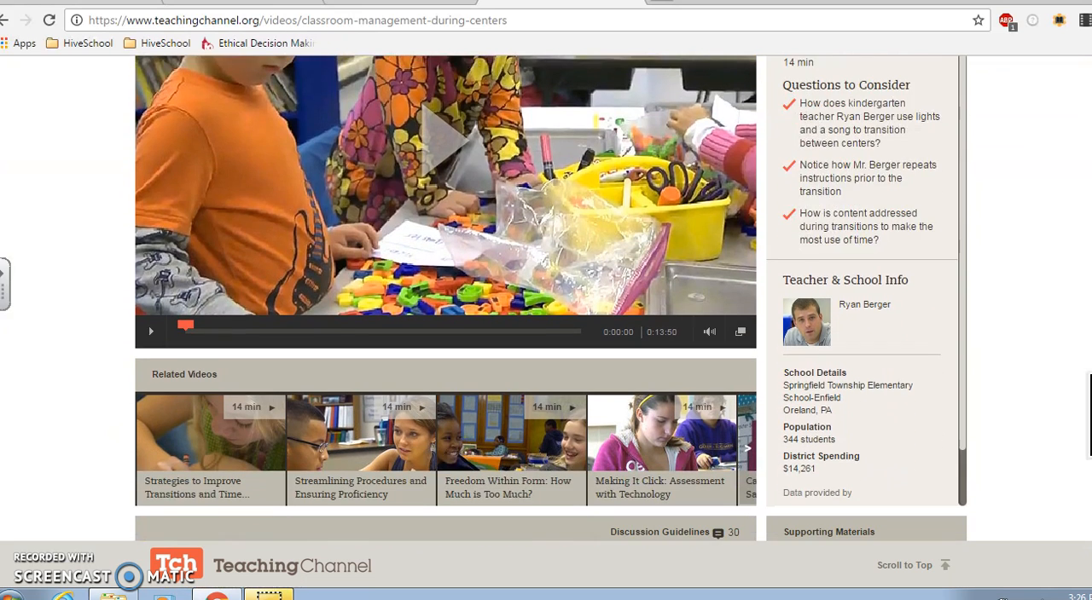
scroll(1089, 415, "down", 4)
scroll(1089, 416, "up", 2)
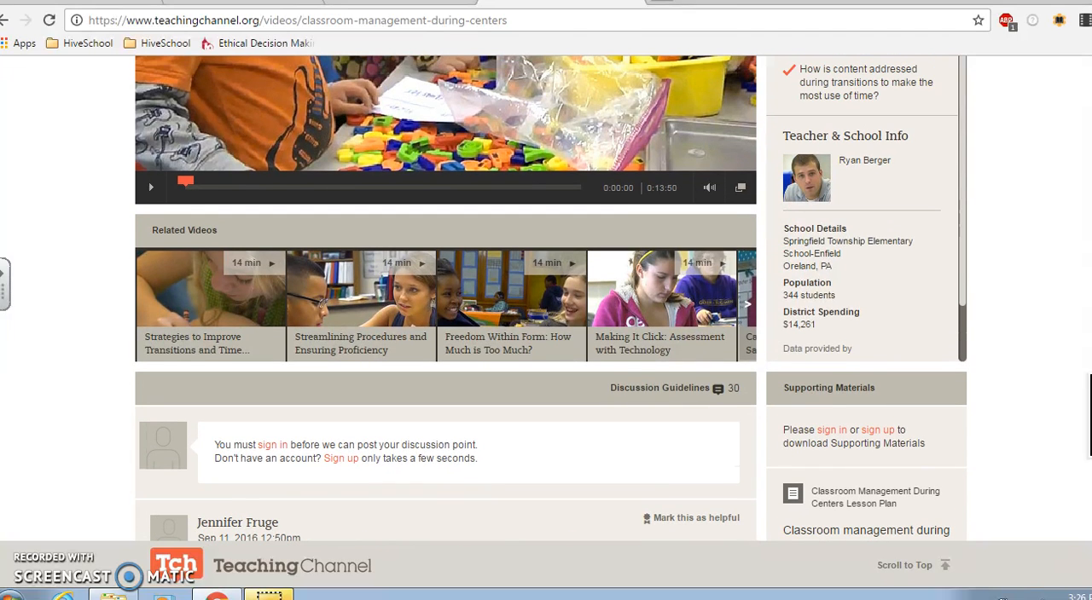
scroll(551, 299, "up", 1)
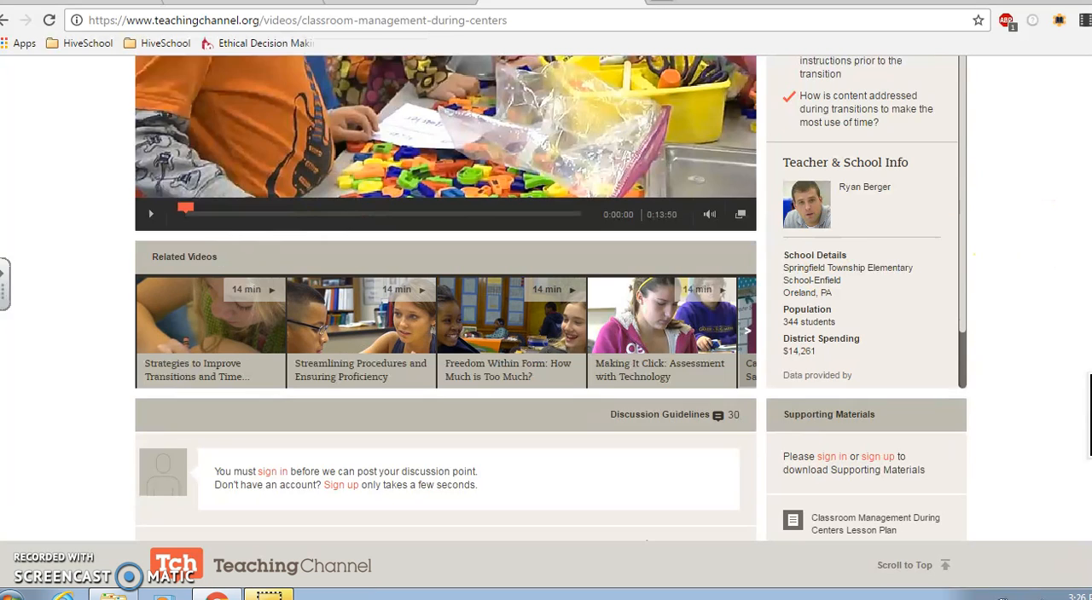
scroll(551, 299, "up", 4)
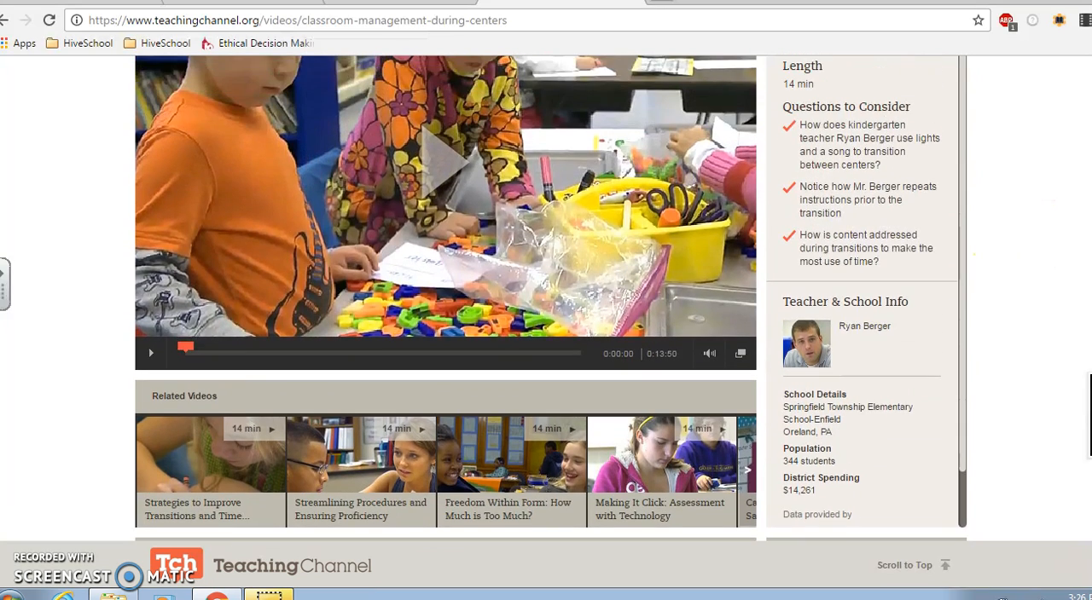
scroll(551, 298, "up", 1)
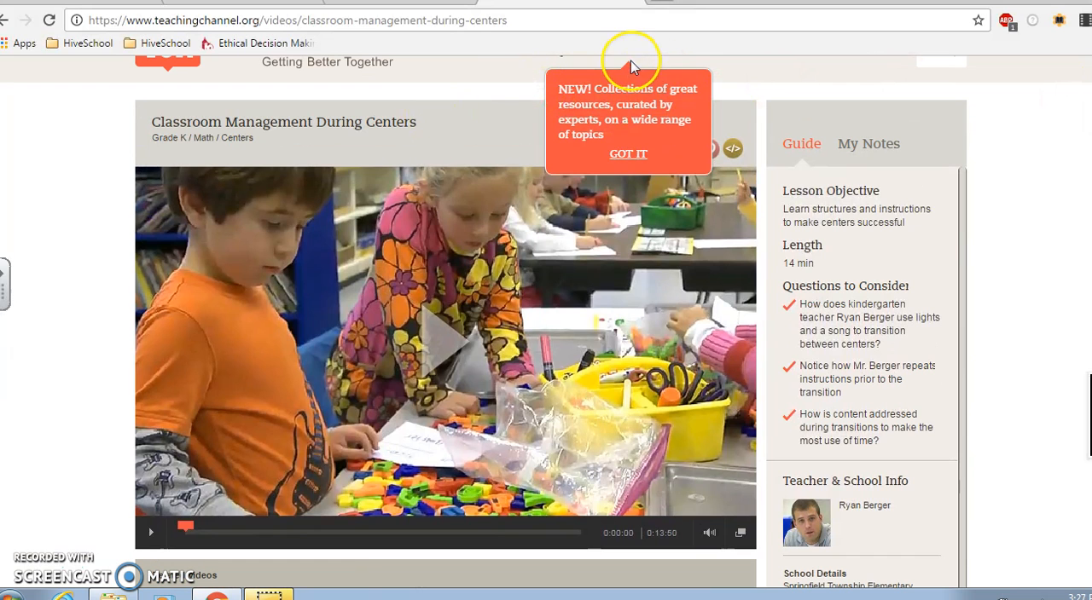
Dismiss the notice covering the sharing options, bring up the video's embed window, and copy the embed code
left_click(636, 158)
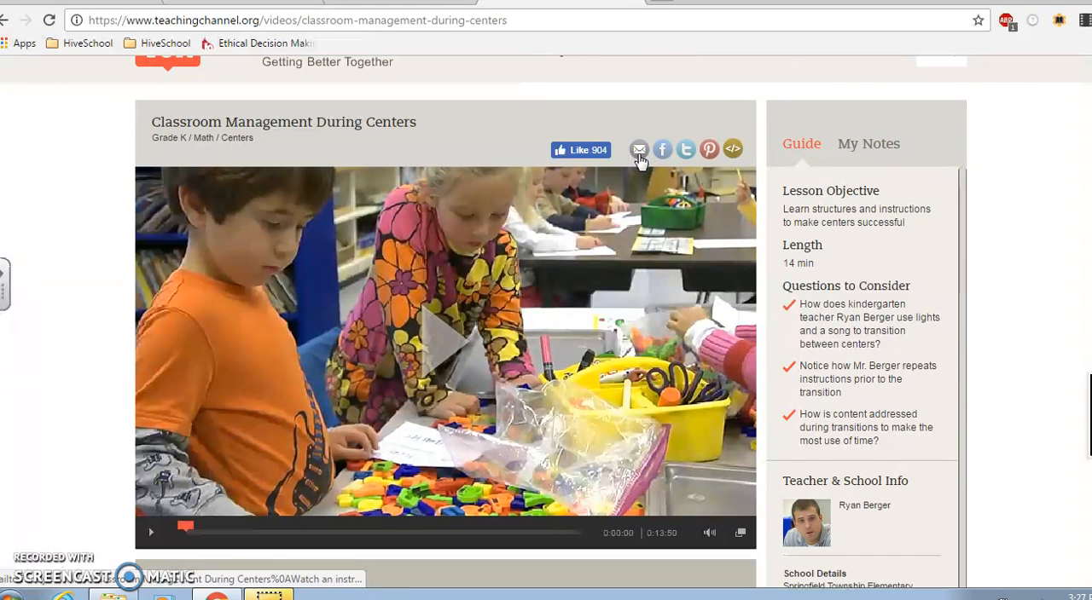
left_click(732, 149)
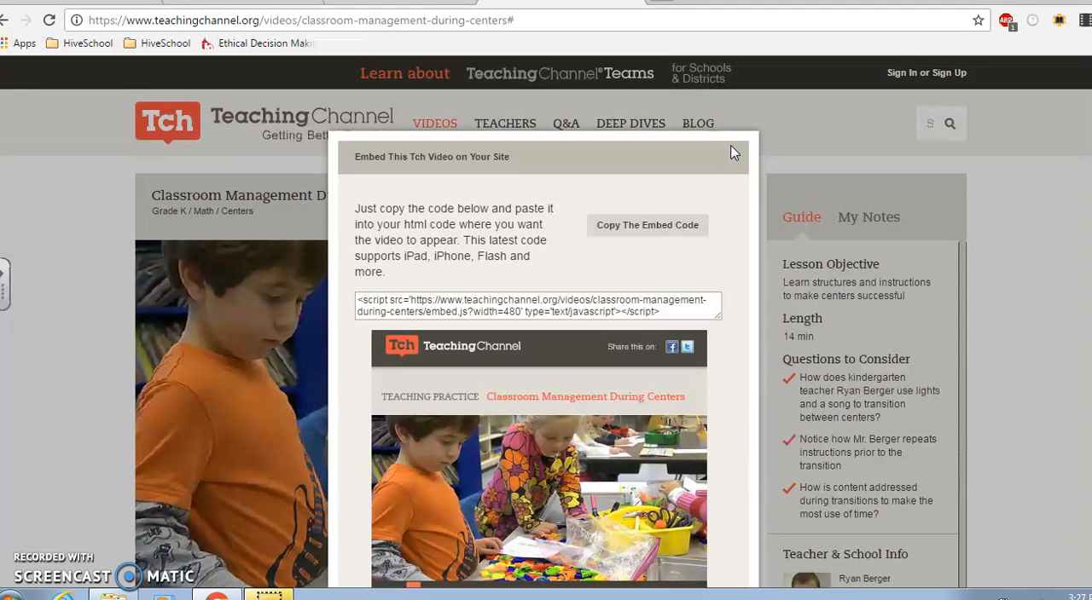
left_click(154, 165)
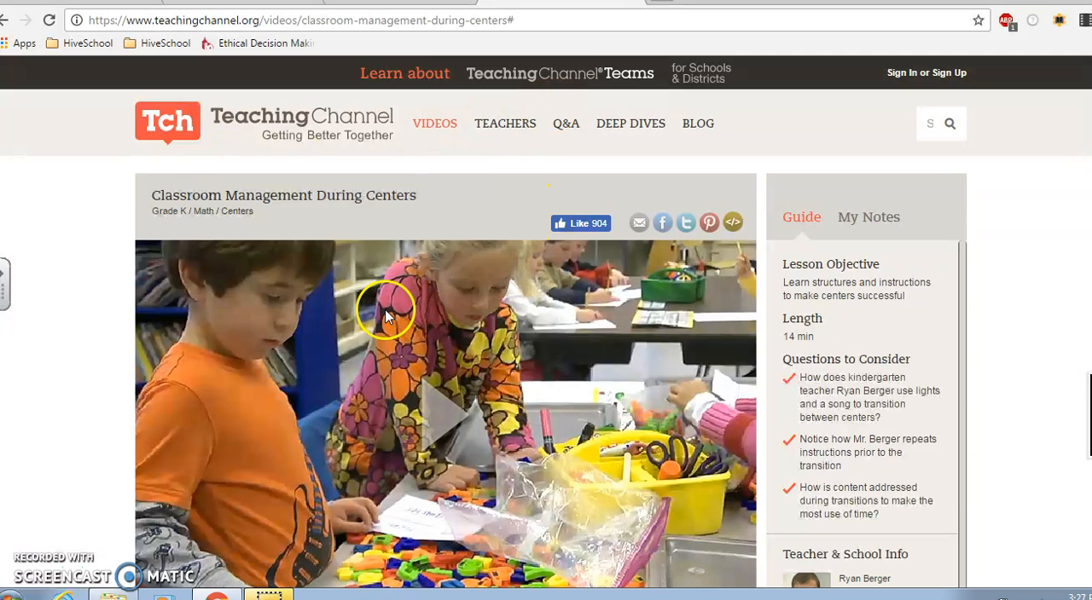
left_click(733, 223)
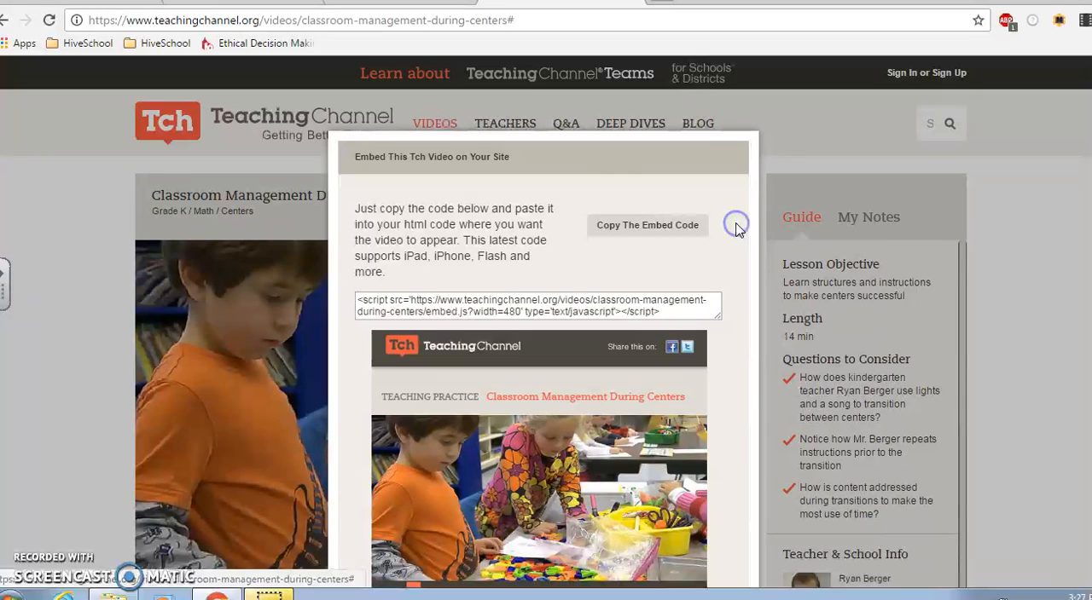
left_click(667, 312)
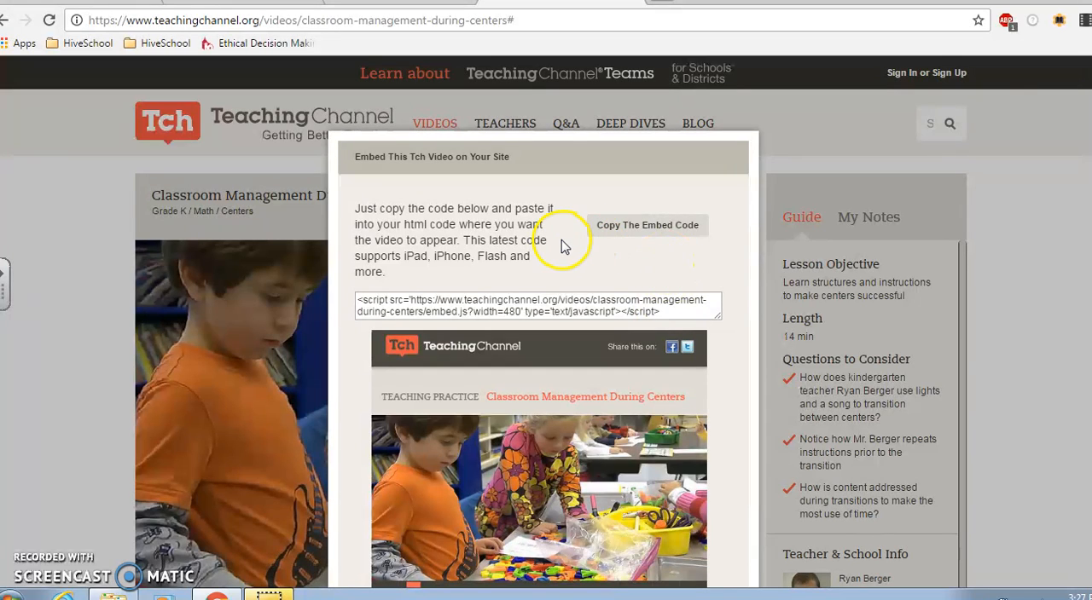
left_click(660, 229)
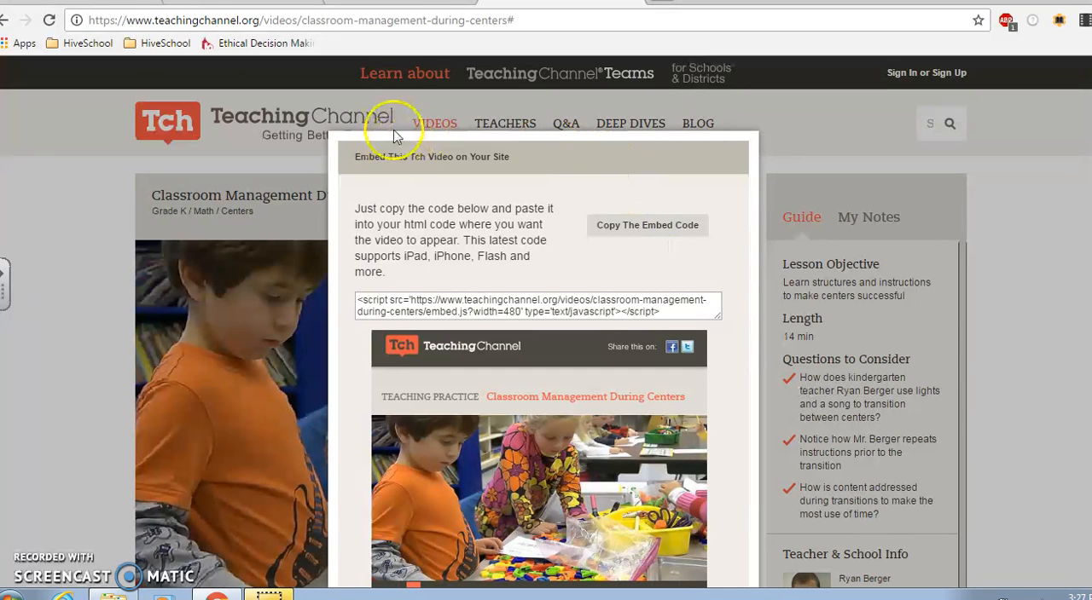
Return to the wiki's Classroom Management page and insert the copied embed code as an Other Video widget
left_click(401, 1)
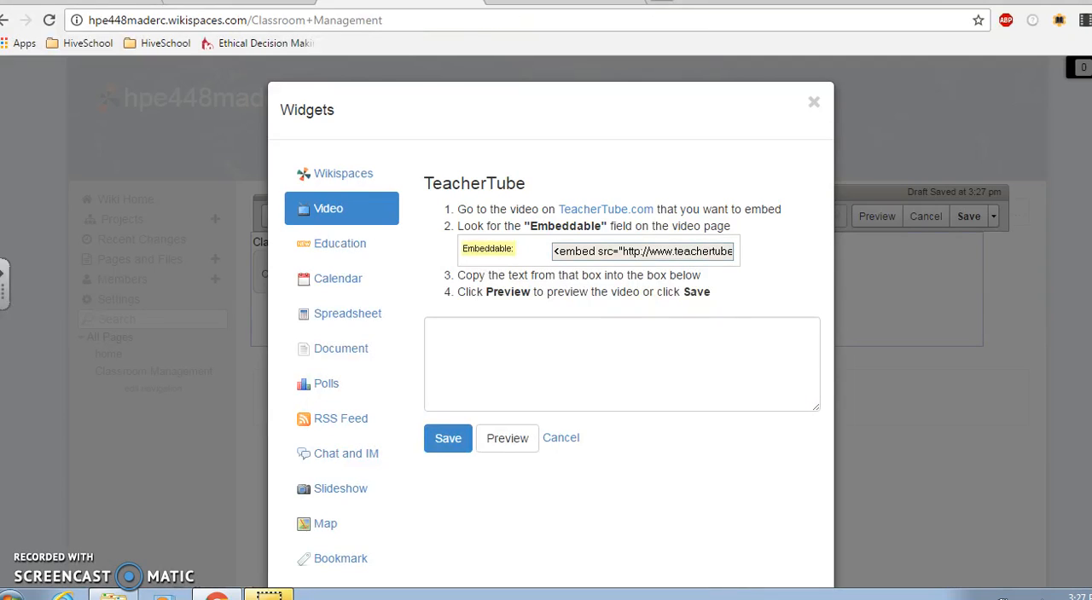
left_click(329, 209)
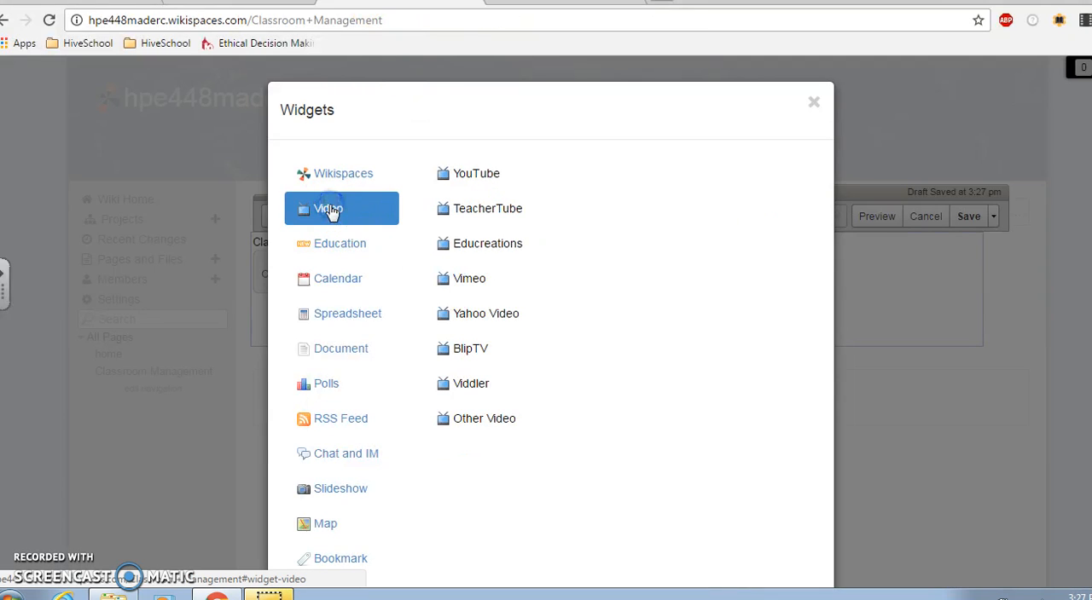
left_click(463, 176)
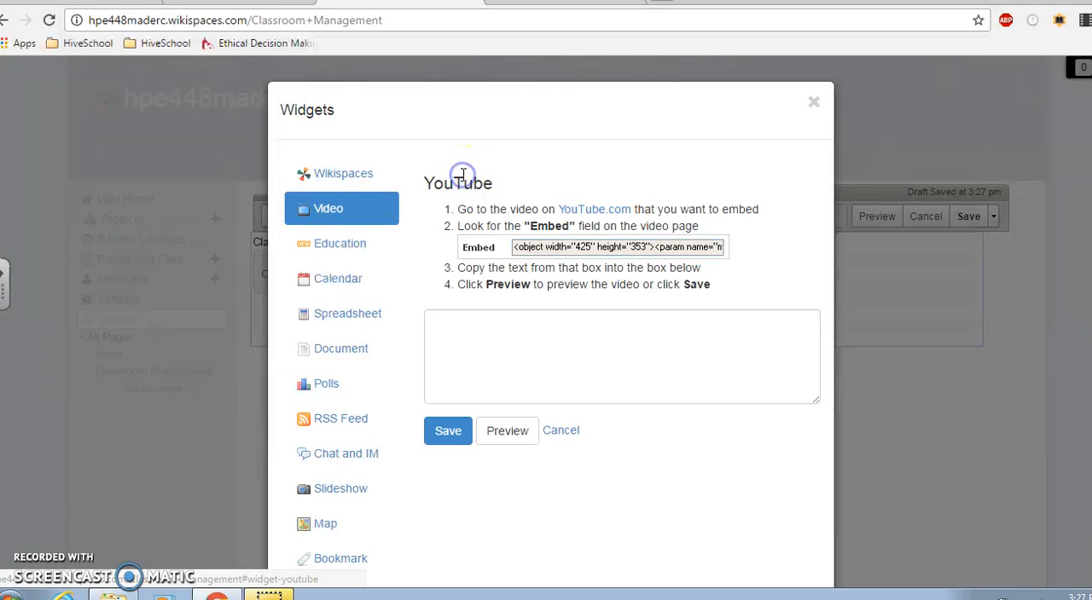
left_click(318, 201)
left_click(495, 417)
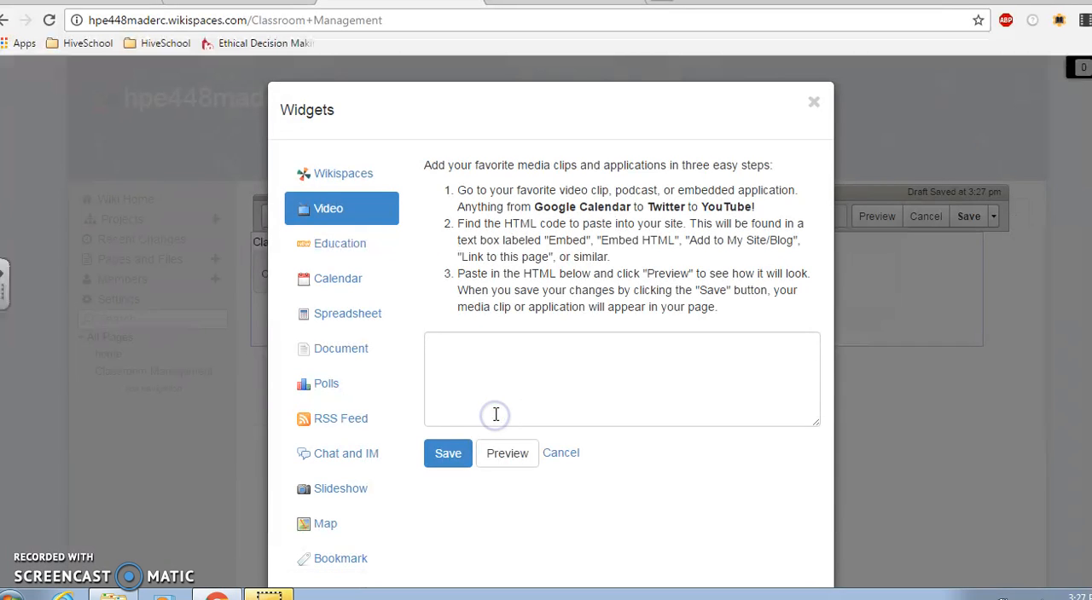
left_click(524, 349)
right_click(524, 351)
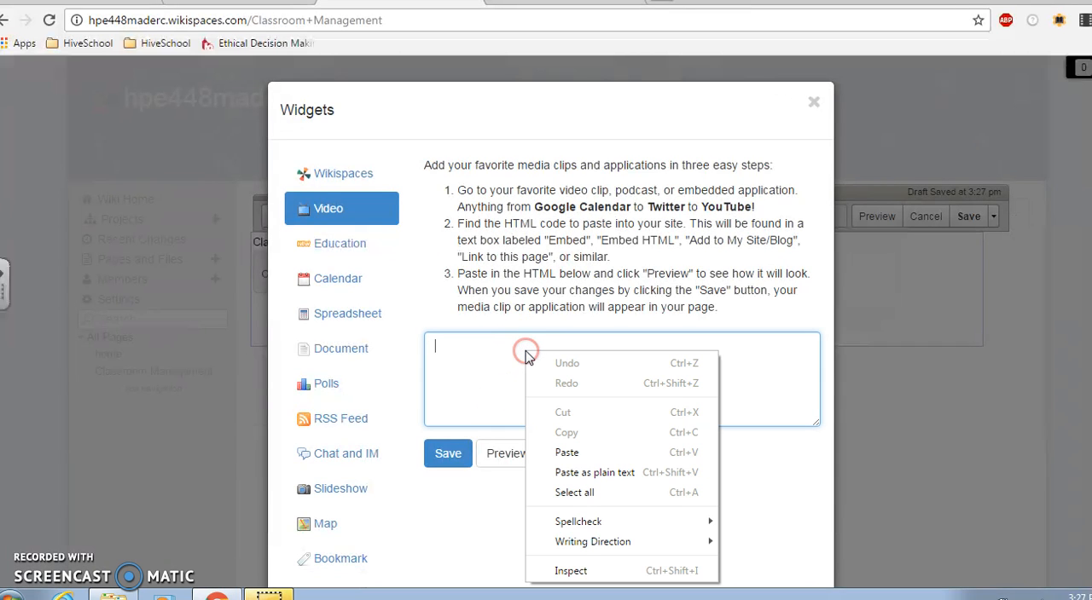
left_click(568, 452)
left_click(445, 455)
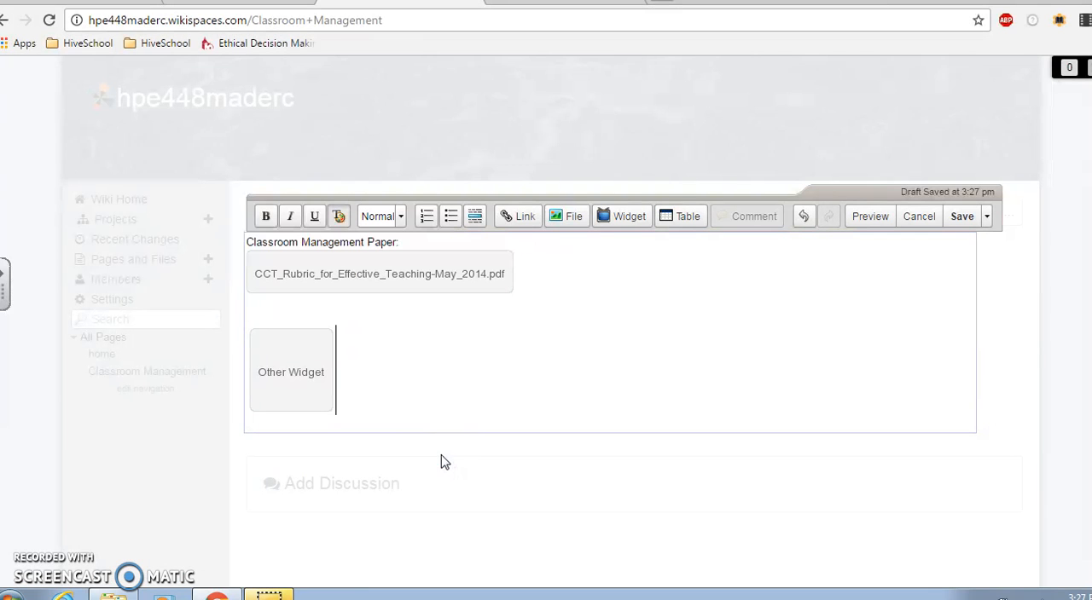
Label the video widget "Classroom Transitions Video:" on the line above it and save the Classroom Management page
left_click(286, 311)
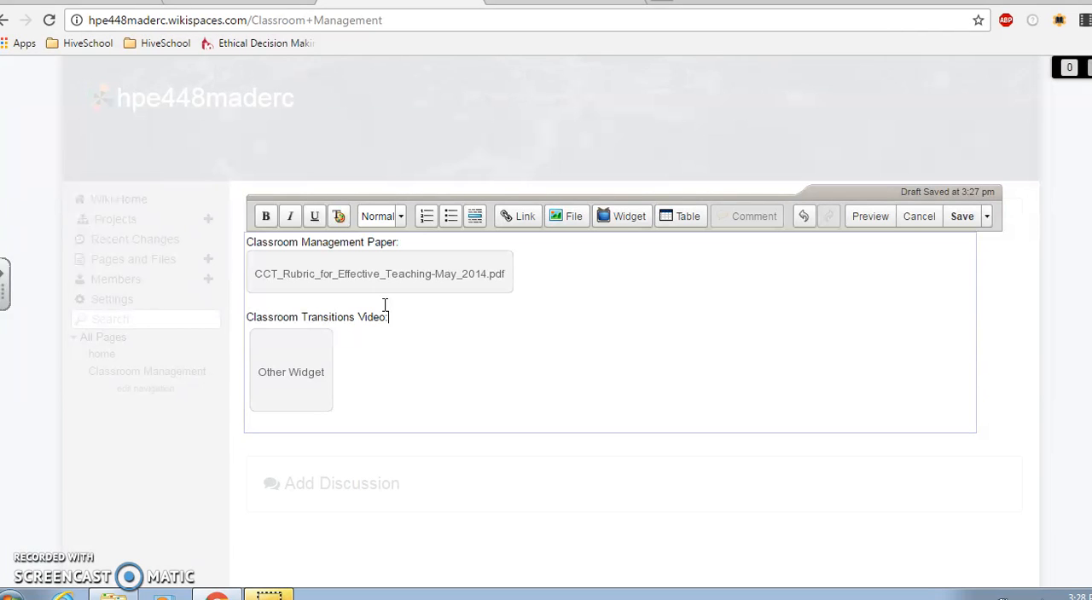
left_click(961, 218)
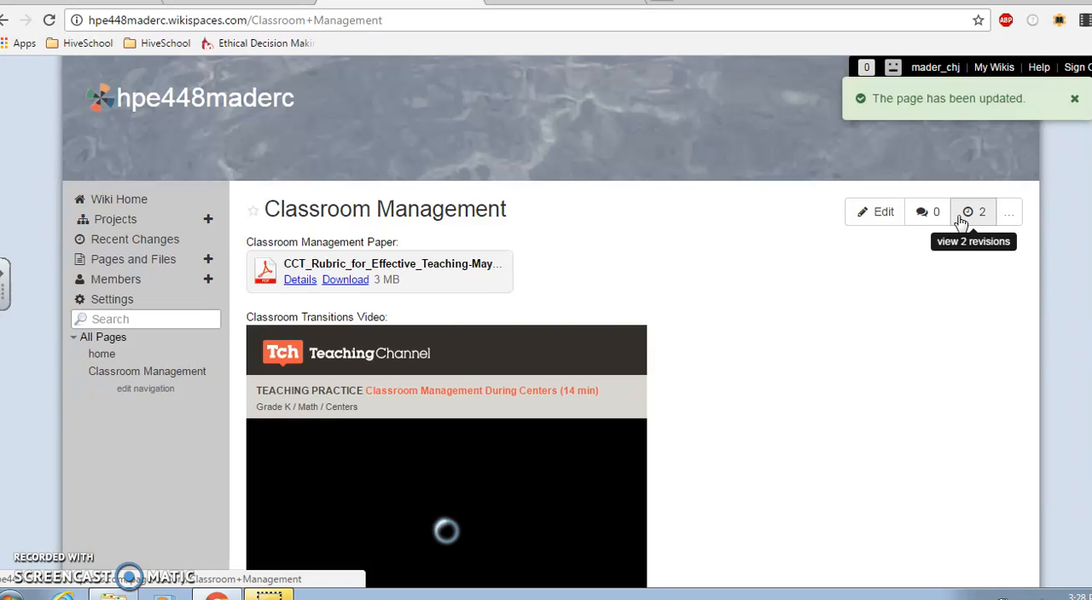
Check the embedded Teaching Channel video on the saved page by playing it briefly and pausing it
scroll(551, 322, "down", 2)
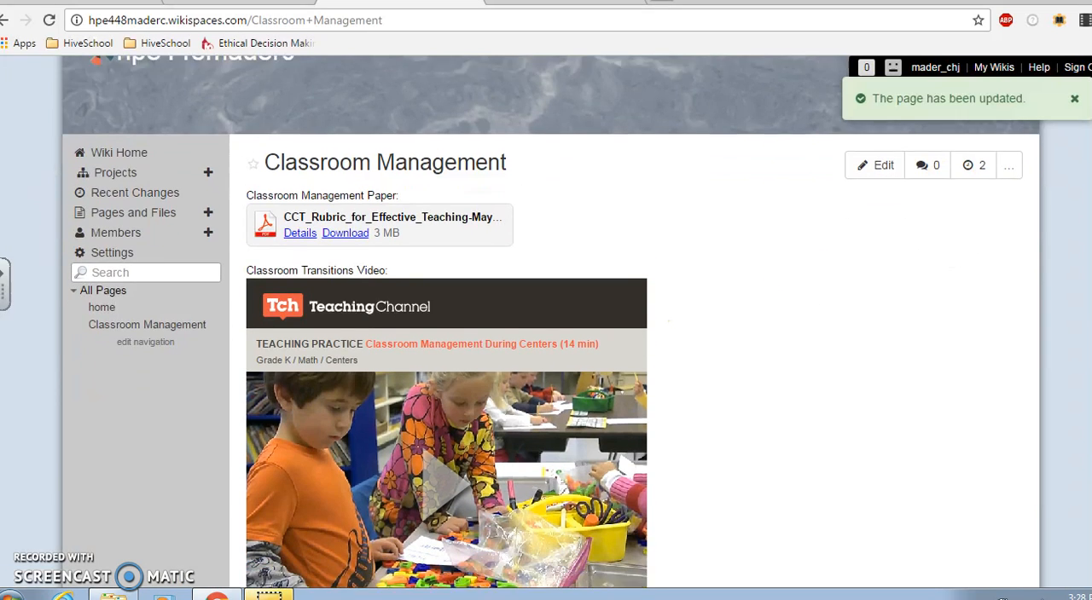
scroll(580, 333, "down", 2)
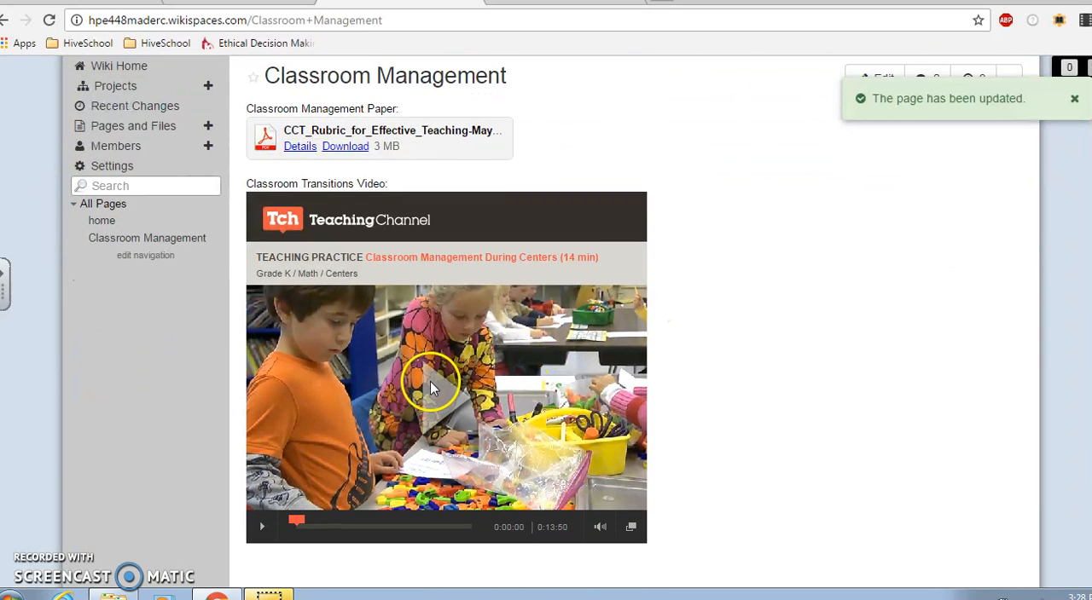
left_click(346, 146)
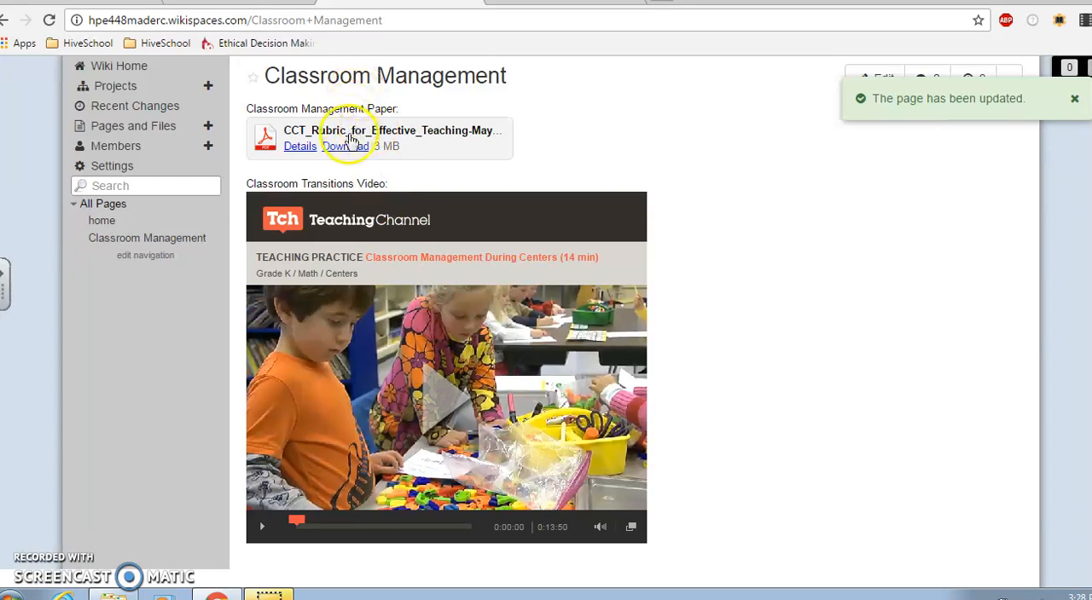
left_click(445, 399)
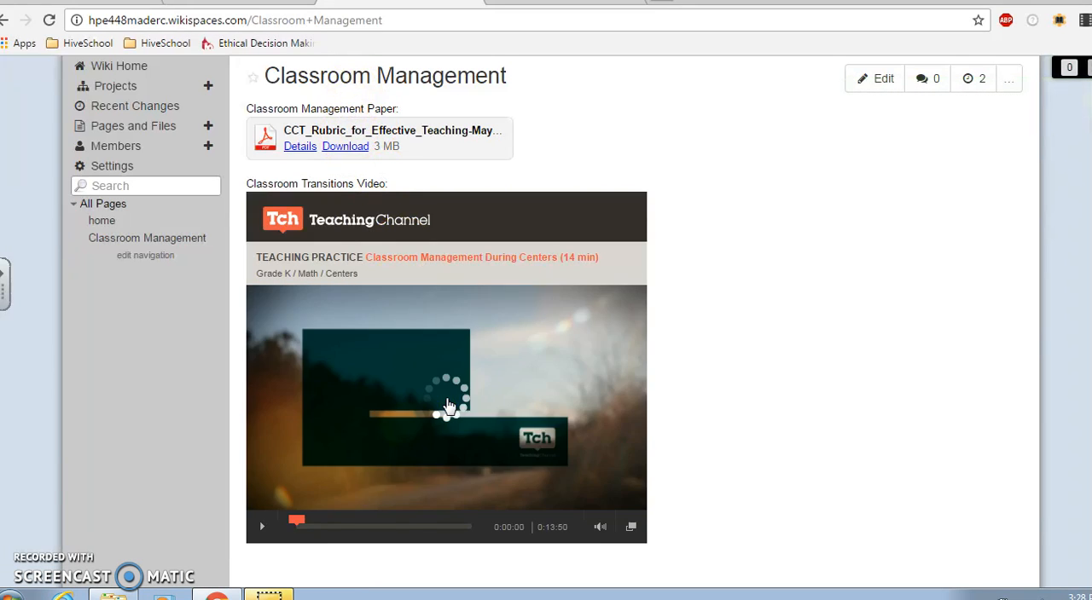
left_click(262, 526)
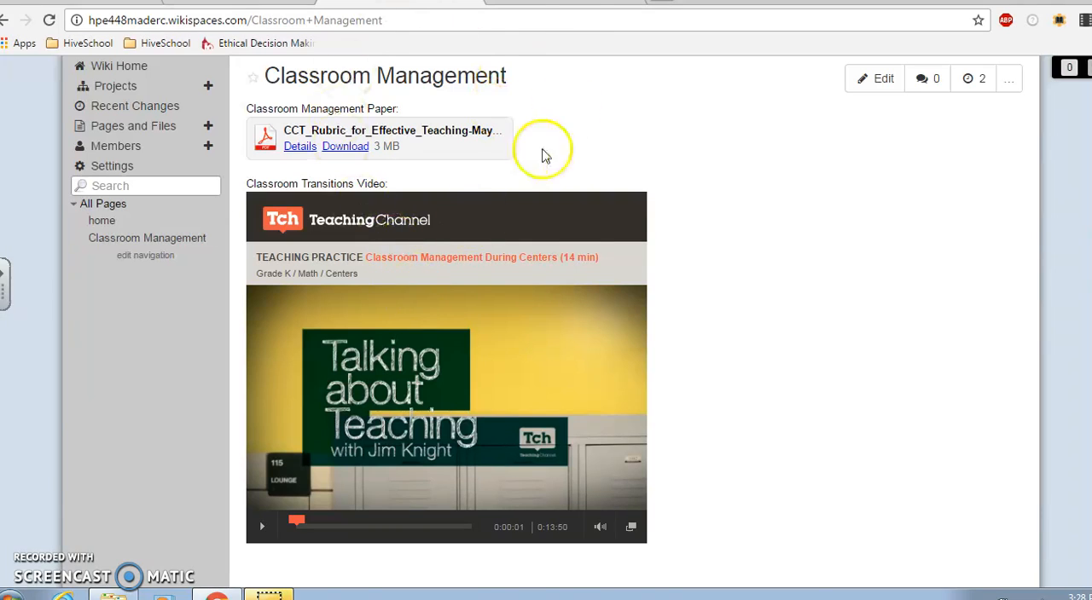
Switch to the Teaching Channel page, load the course wiki hpe448.wikispaces.com in its place, and open that wiki's Classroom Management page
left_click(559, 3)
left_click(424, 26)
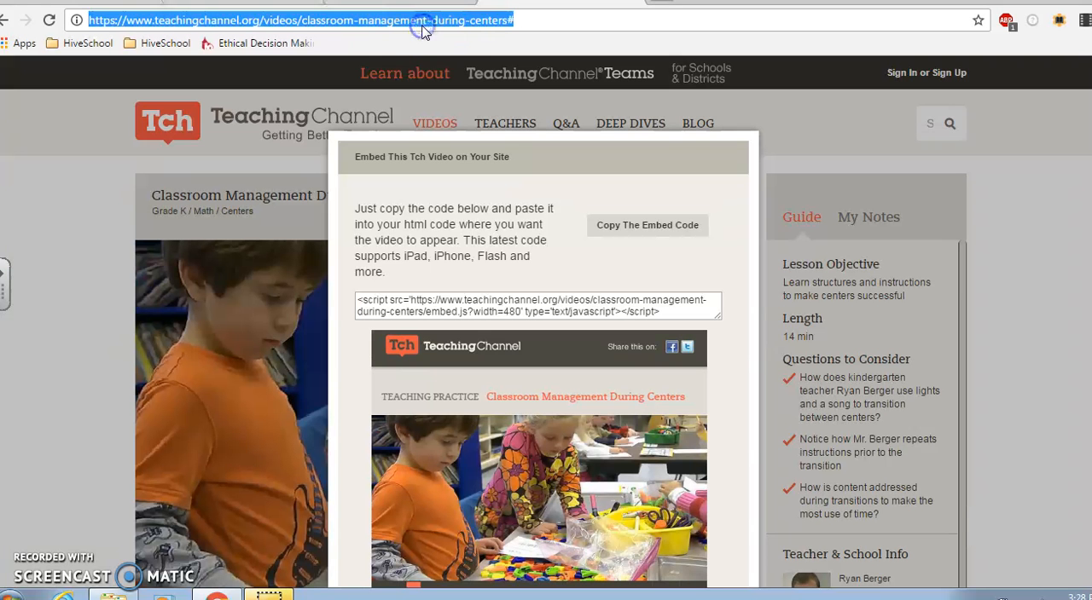
type("www.hpe448.wikispaces.com")
key("Return")
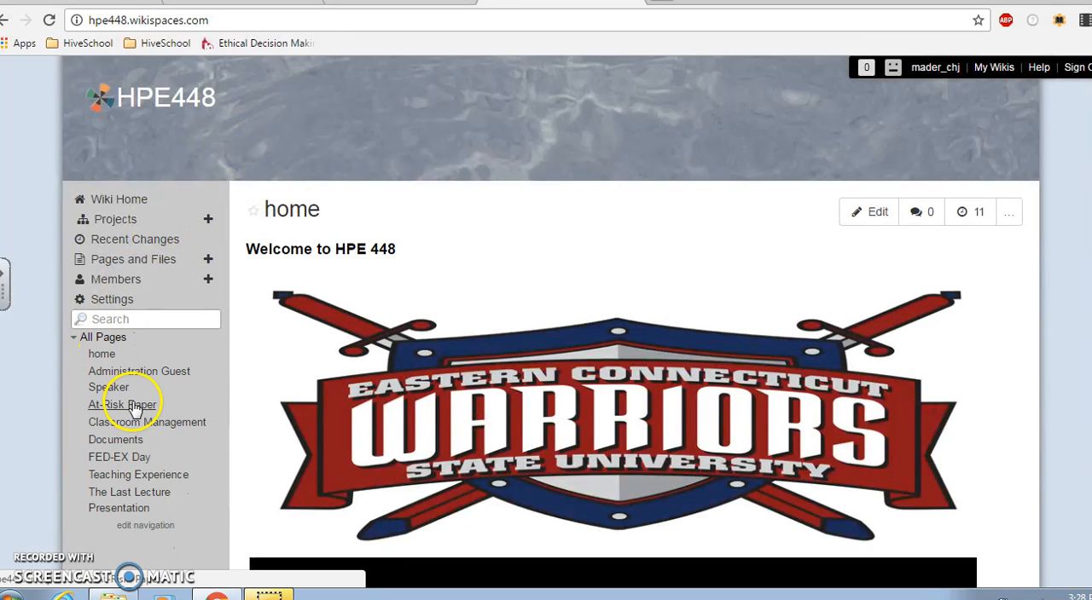
left_click(139, 436)
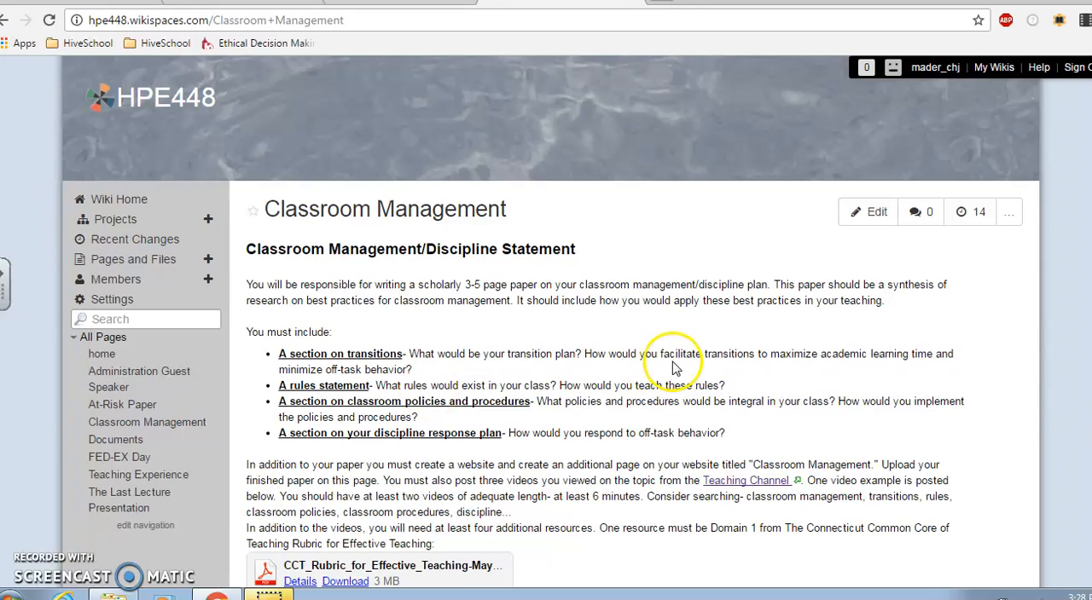
Review the Classroom Management assignment's requirements for the paper, videos and resources, and return to the hpe448maderc wiki's Classroom Management page
scroll(908, 266, "down", 2)
scroll(575, 323, "down", 2)
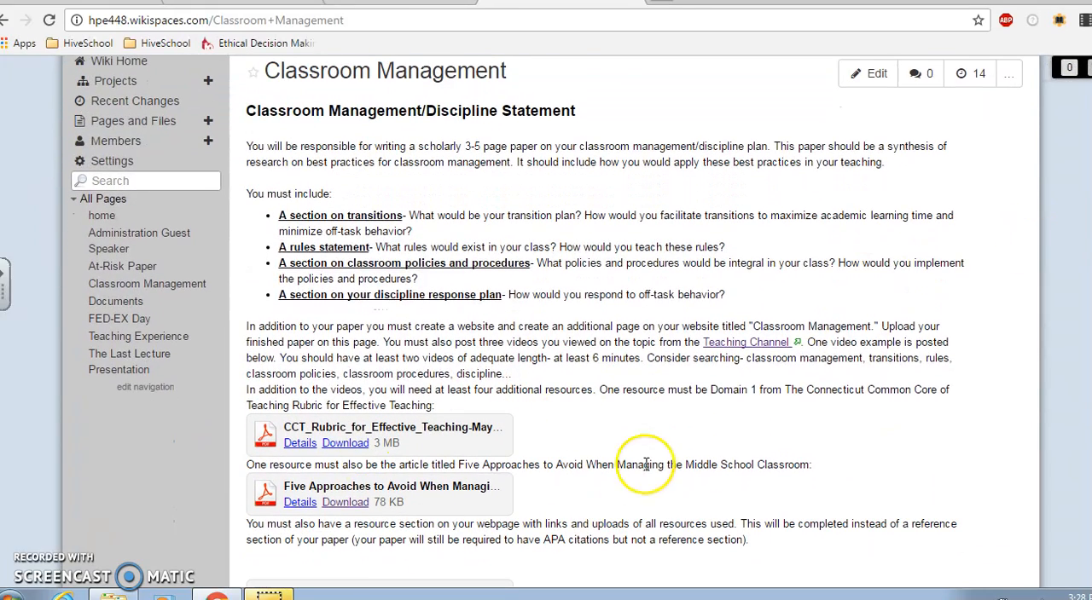
scroll(545, 341, "down", 3)
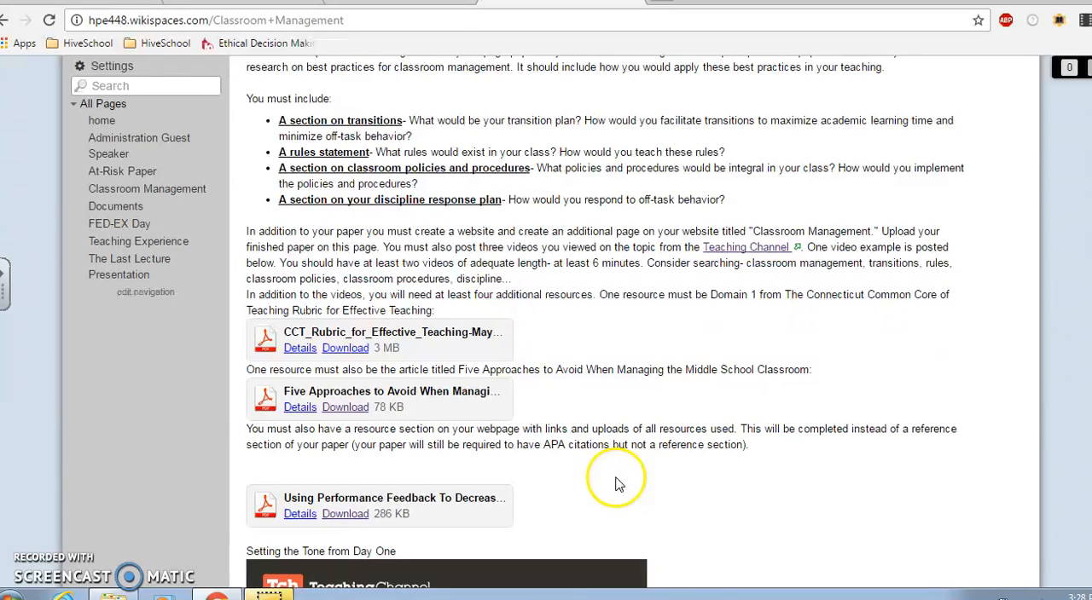
scroll(614, 481, "up", 3)
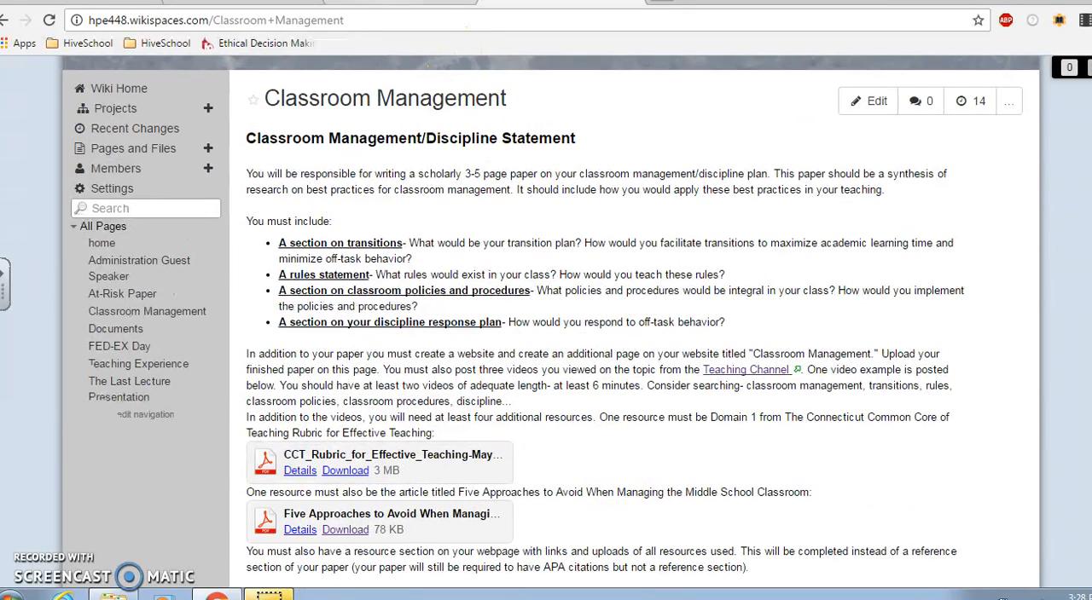
left_click(424, 9)
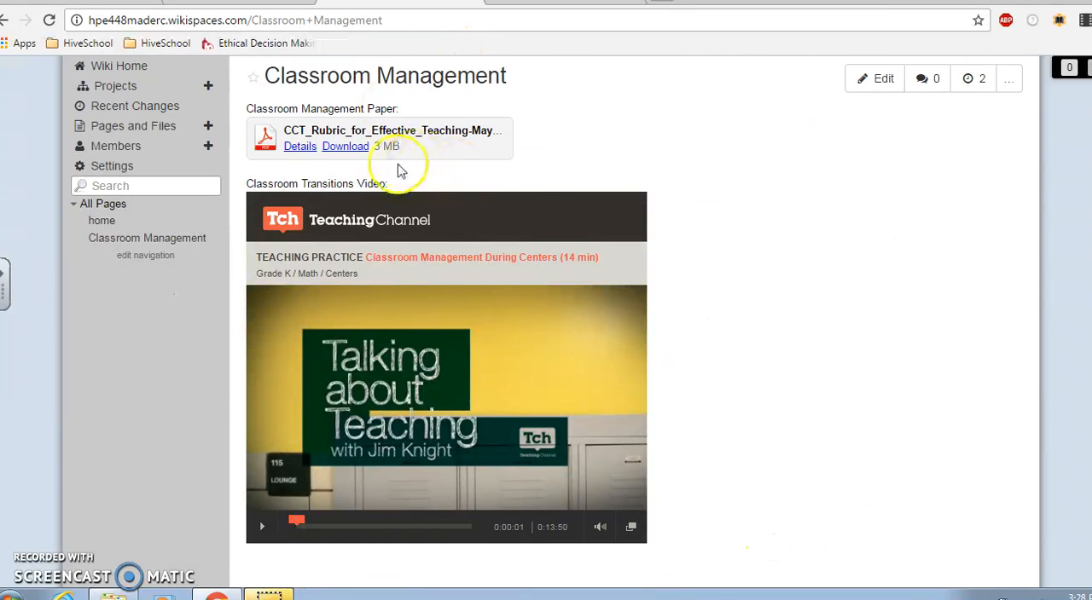